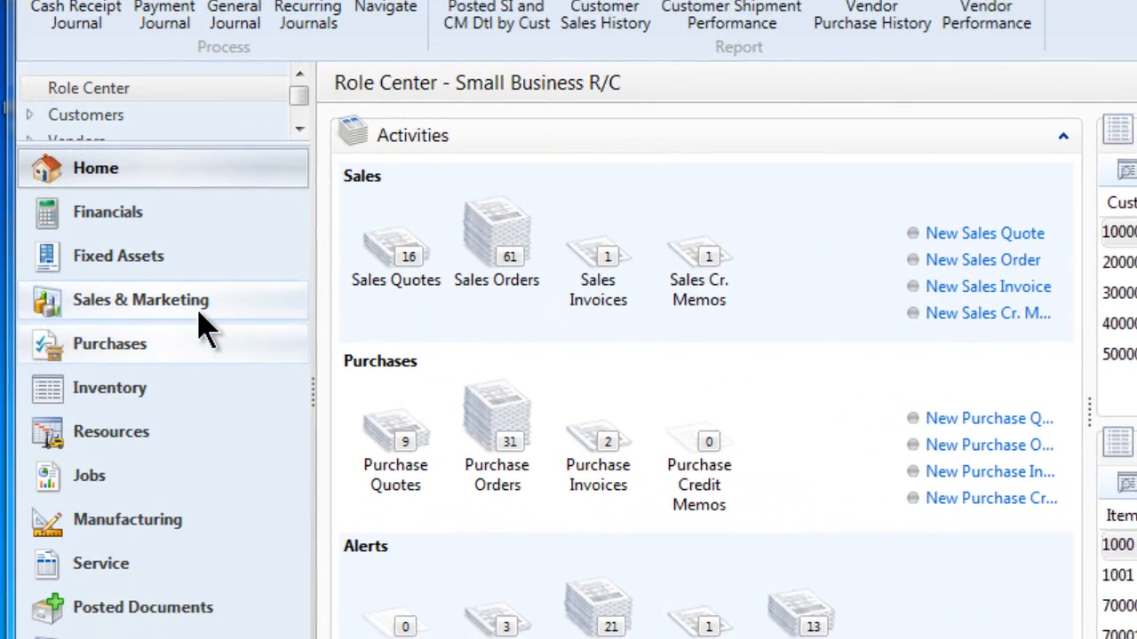
# - Create a new sales order for customer Selangorian Ltd., accepting the order despite the overdue balance
pyautogui.click(153, 300)
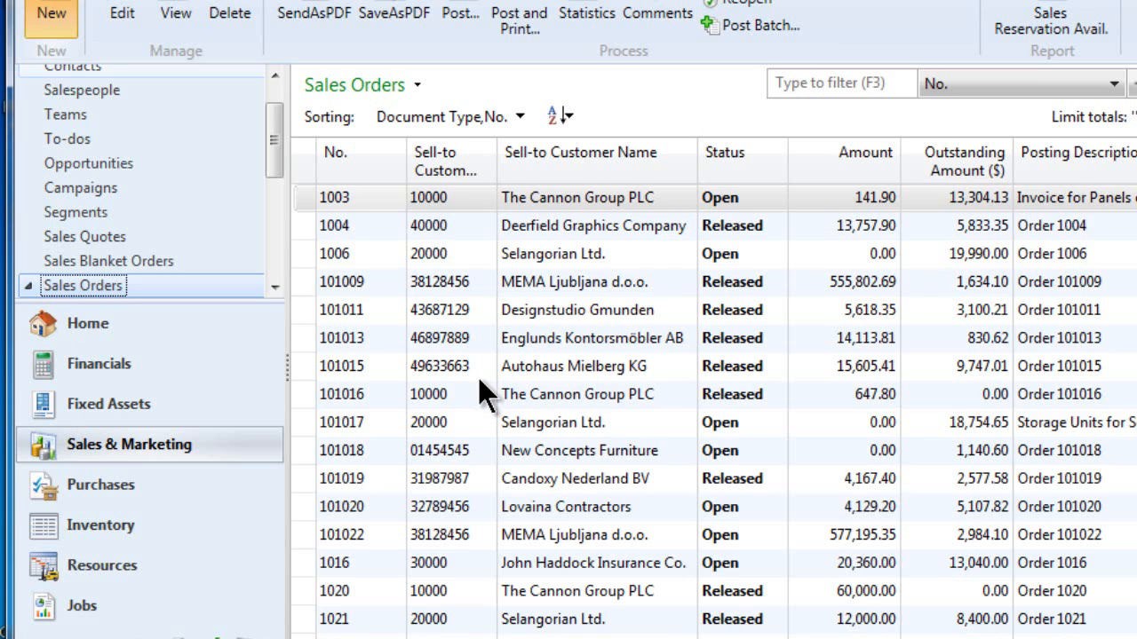
pyautogui.hotkey('ctrl', 'n')
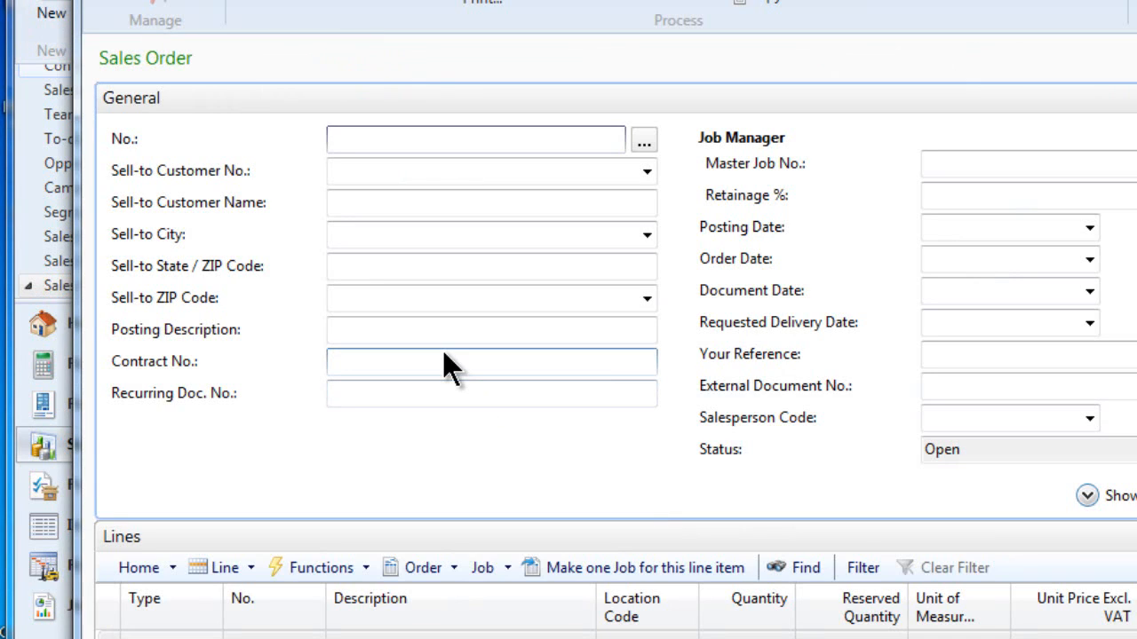
pyautogui.press('Tab')
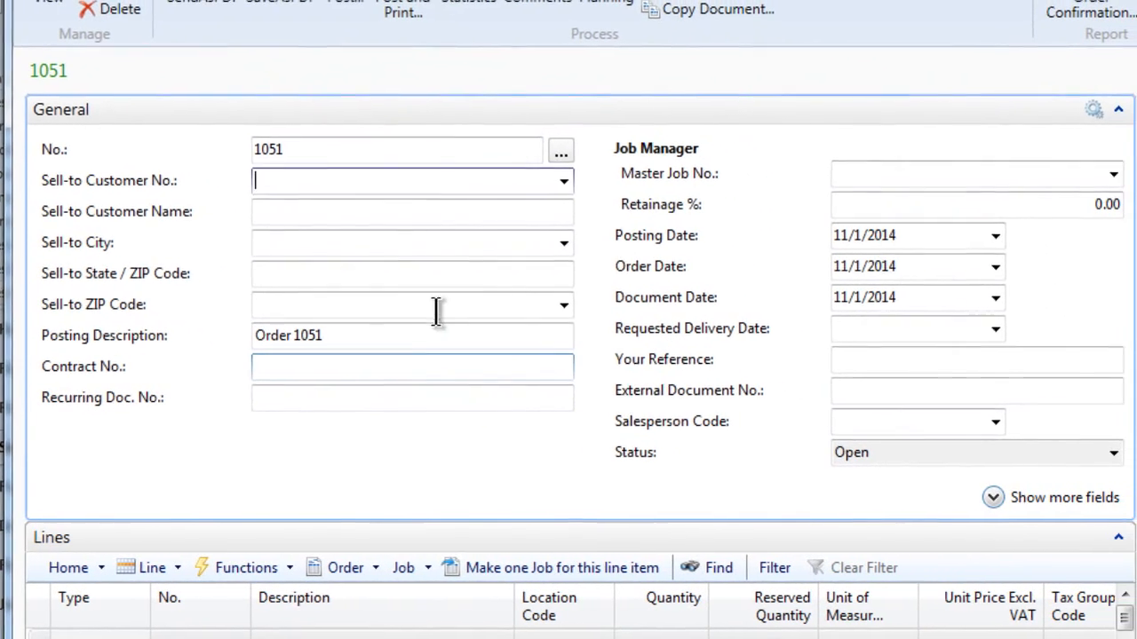
pyautogui.click(557, 182)
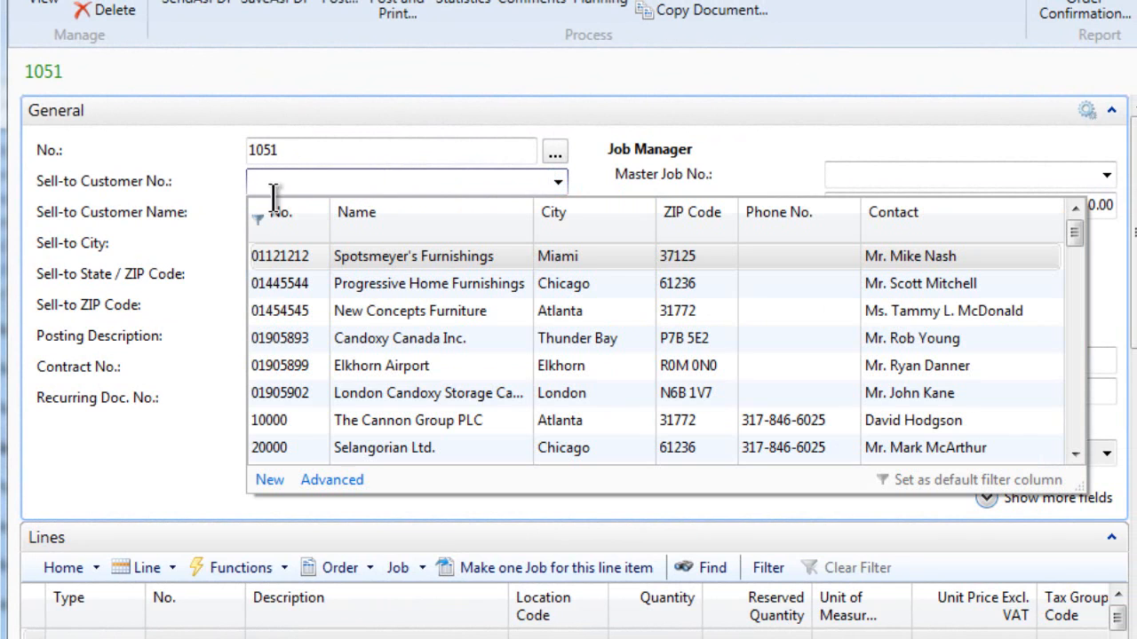
pyautogui.click(379, 443)
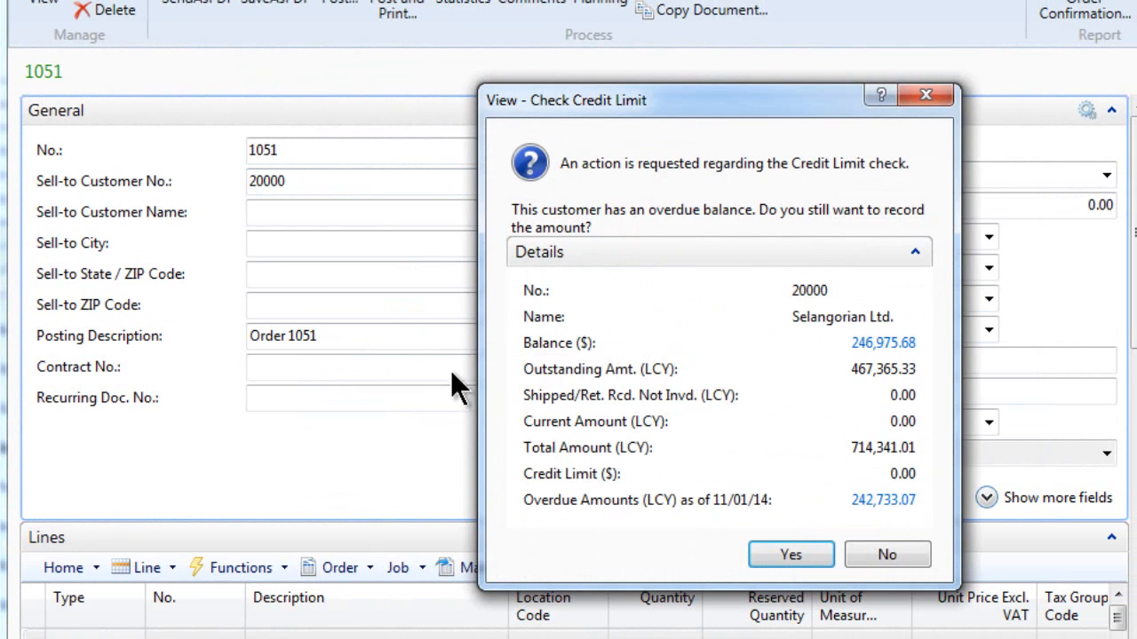
pyautogui.click(776, 548)
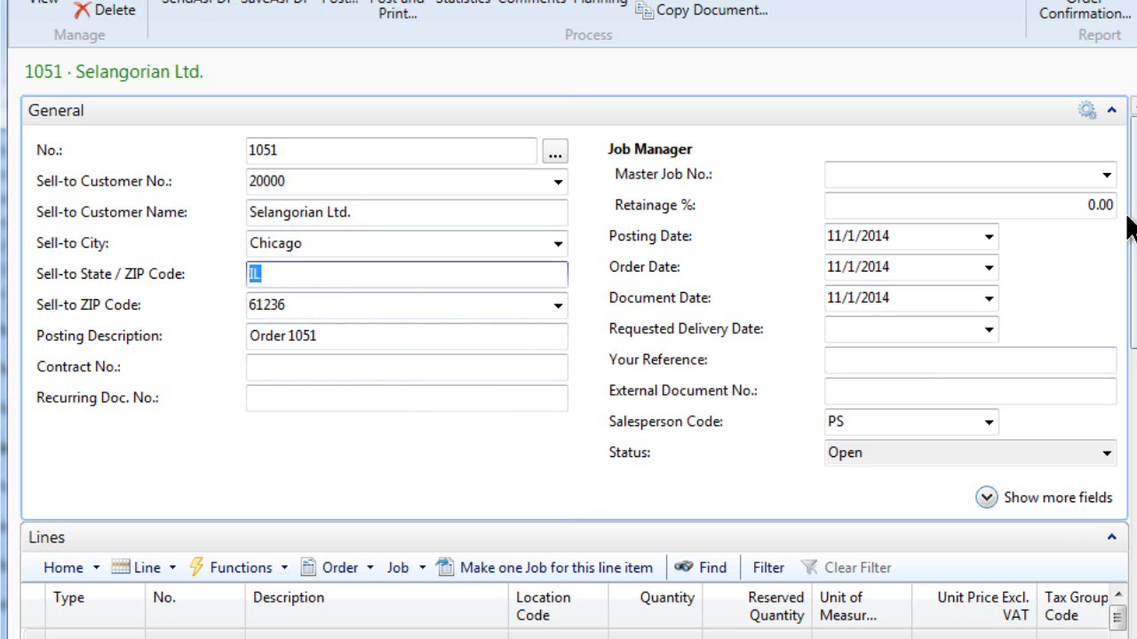
# - Examine the new order's invoicing details, including bill-to customer, payment terms and tax area, and expand its shipping section
pyautogui.scroll(-3, 1128, 216)
pyautogui.moveTo(1134, 305); pyautogui.dragTo(1134, 355)
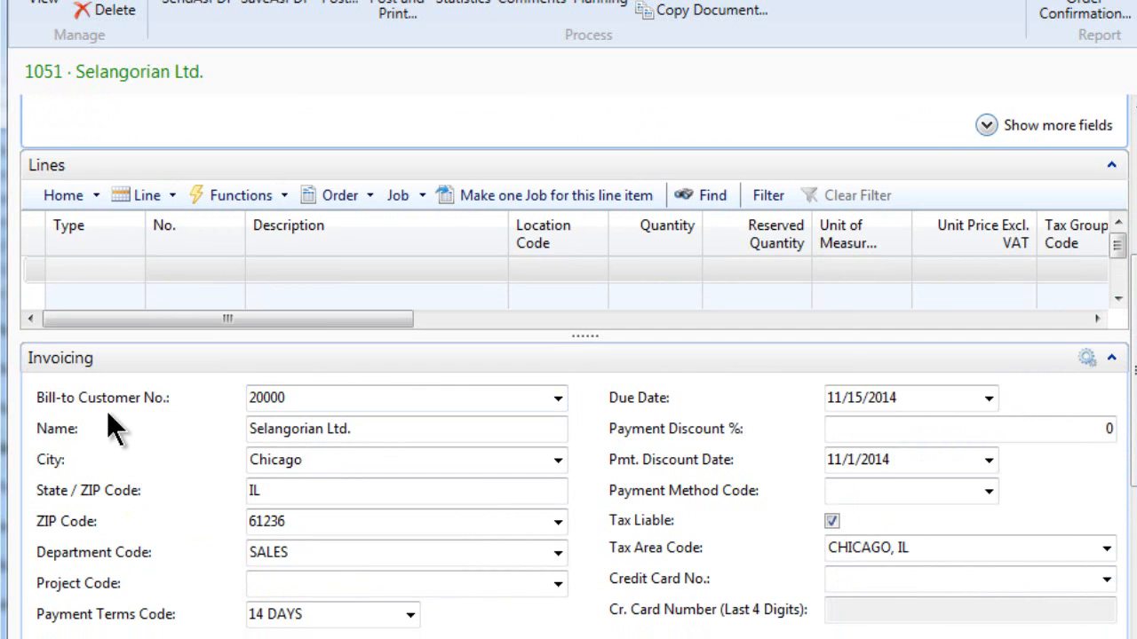
pyautogui.click(287, 397)
pyautogui.click(317, 613)
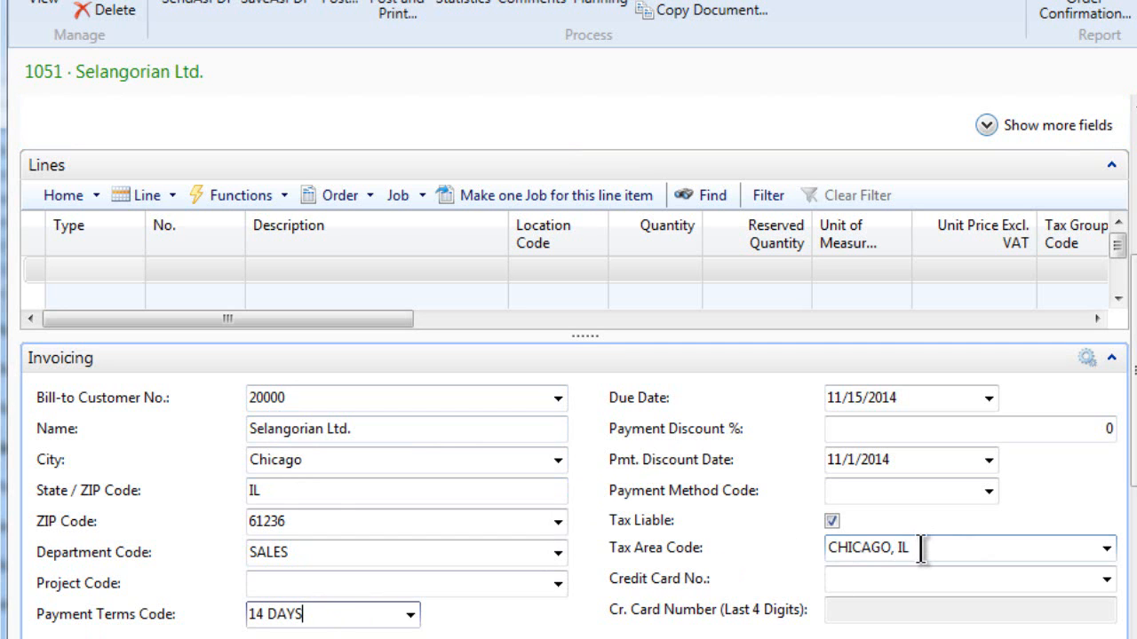
pyautogui.scroll(-3, 1133, 453)
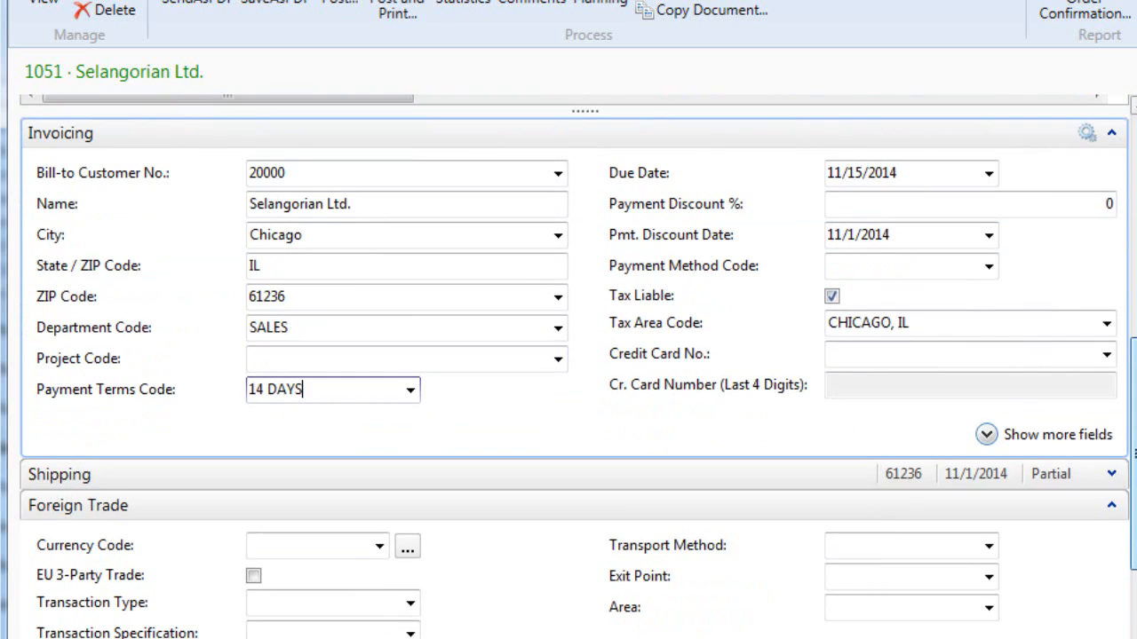
pyautogui.click(1111, 474)
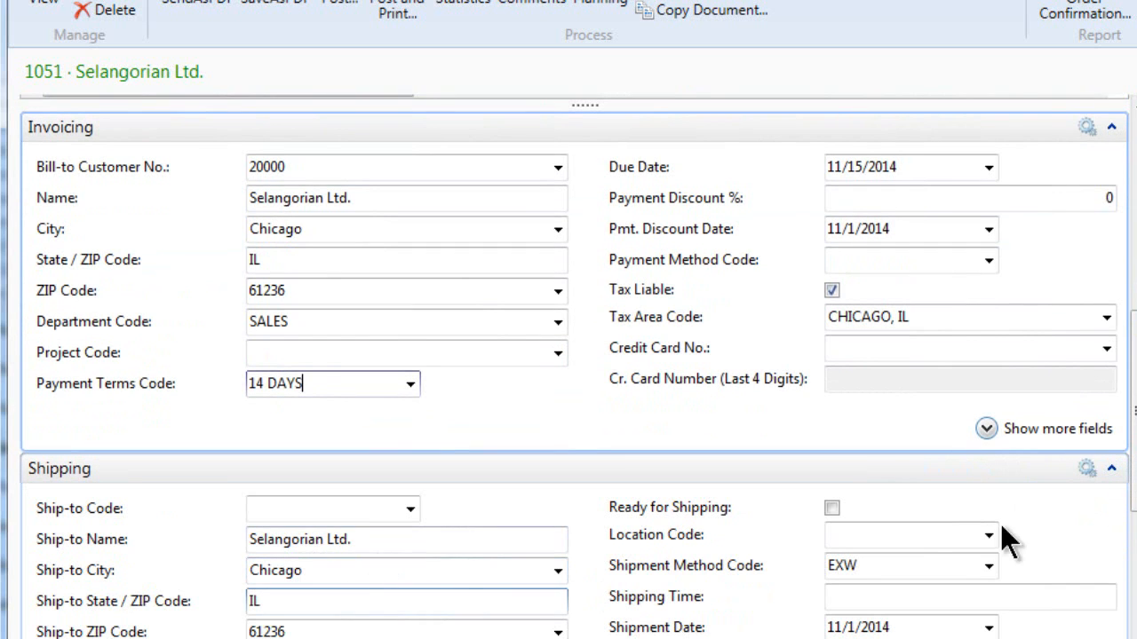
pyautogui.scroll(1, 1131, 462)
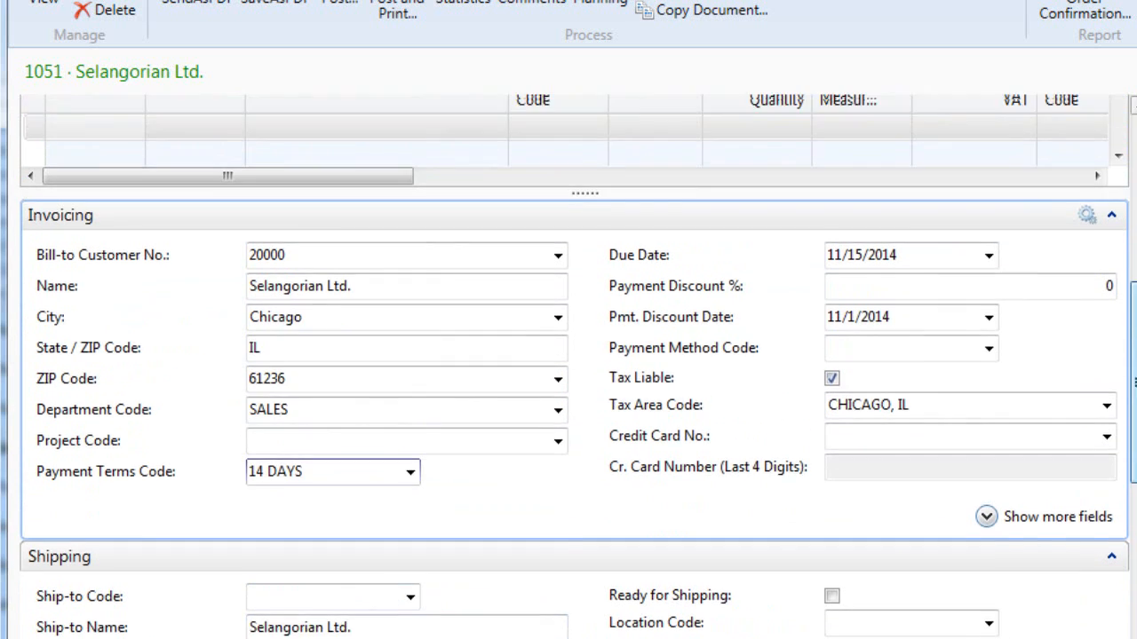
pyautogui.scroll(2, 1131, 462)
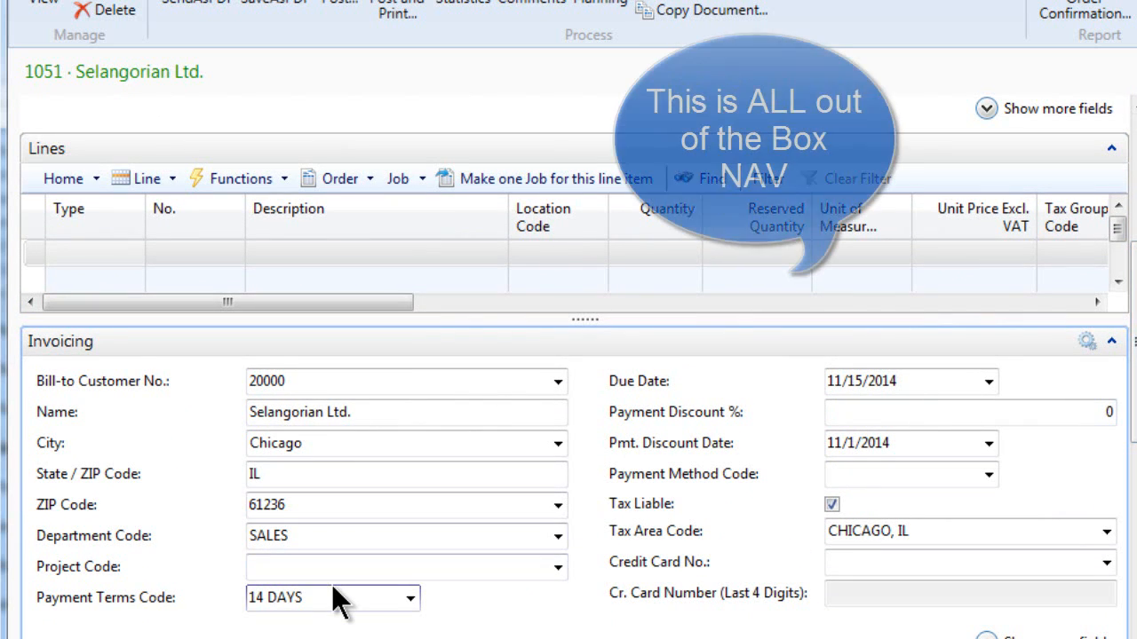
# - Set the order's payment terms code to 21 DAYS
pyautogui.moveTo(304, 598); pyautogui.dragTo(237, 622)
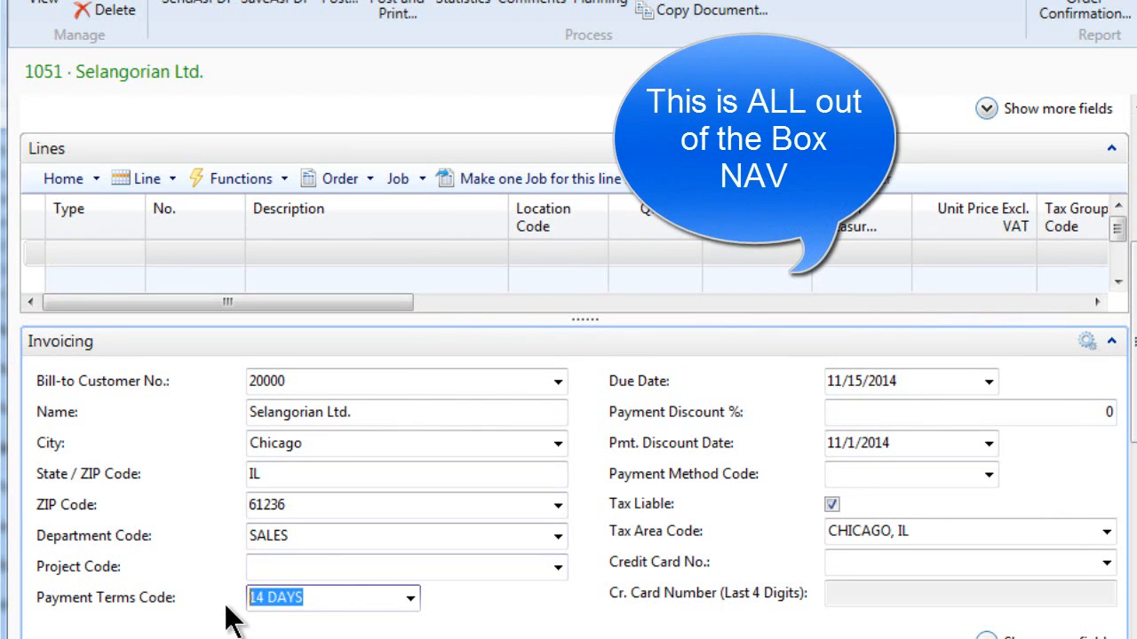
pyautogui.click(410, 599)
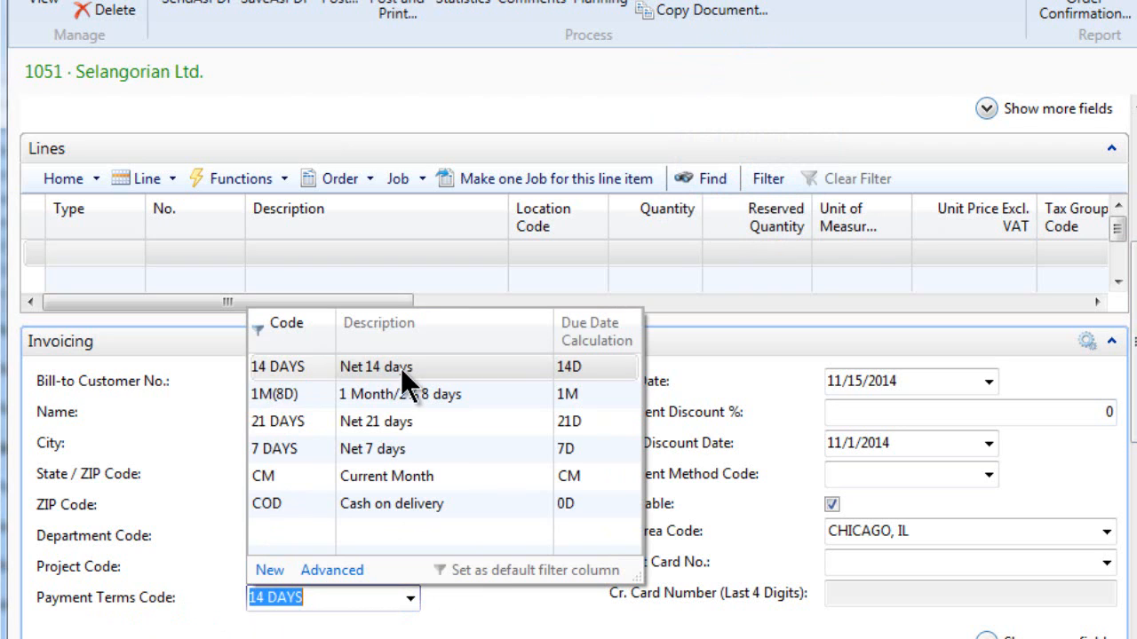
pyautogui.click(391, 420)
pyautogui.click(363, 533)
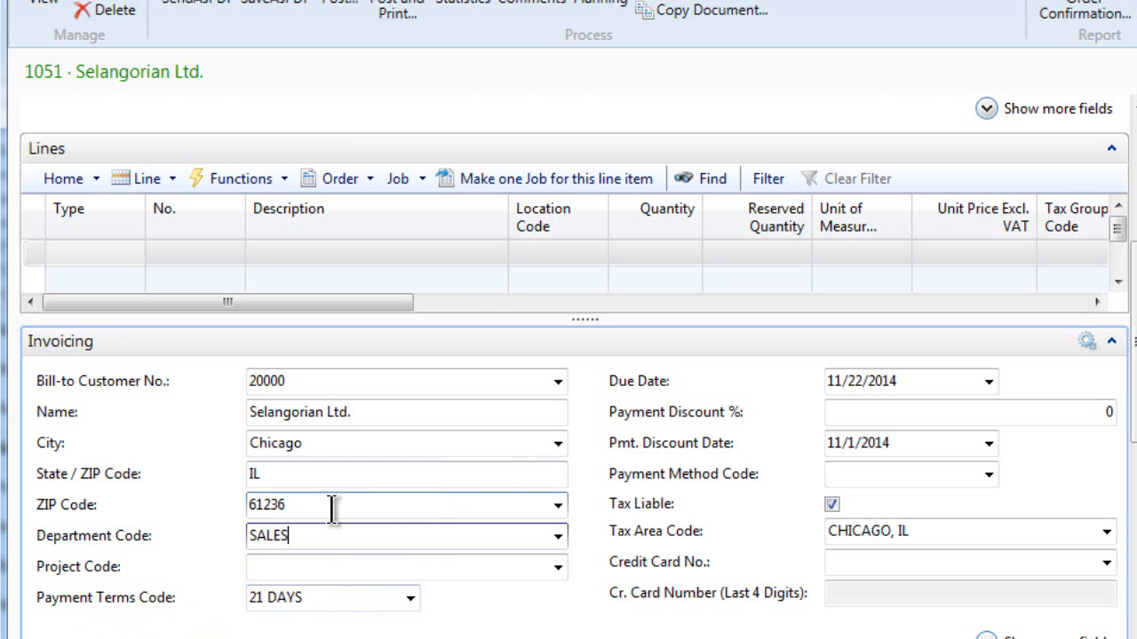
# - Add an order line of type Item for item 70000, Side Panel
pyautogui.scroll(3, 1134, 300)
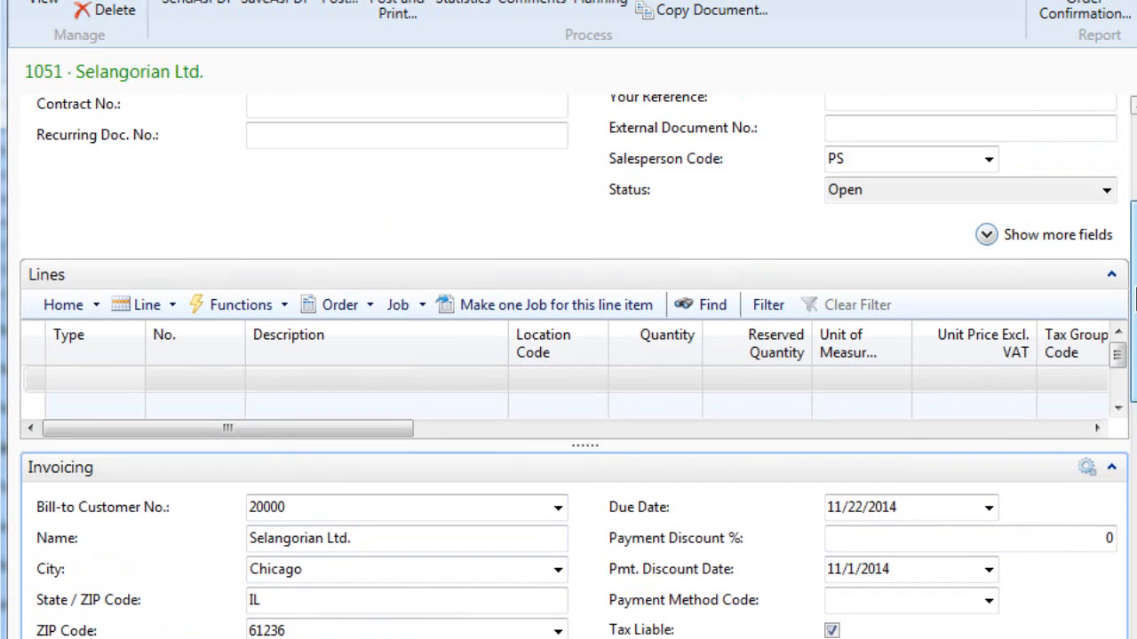
pyautogui.scroll(3, 1133, 301)
pyautogui.click(94, 500)
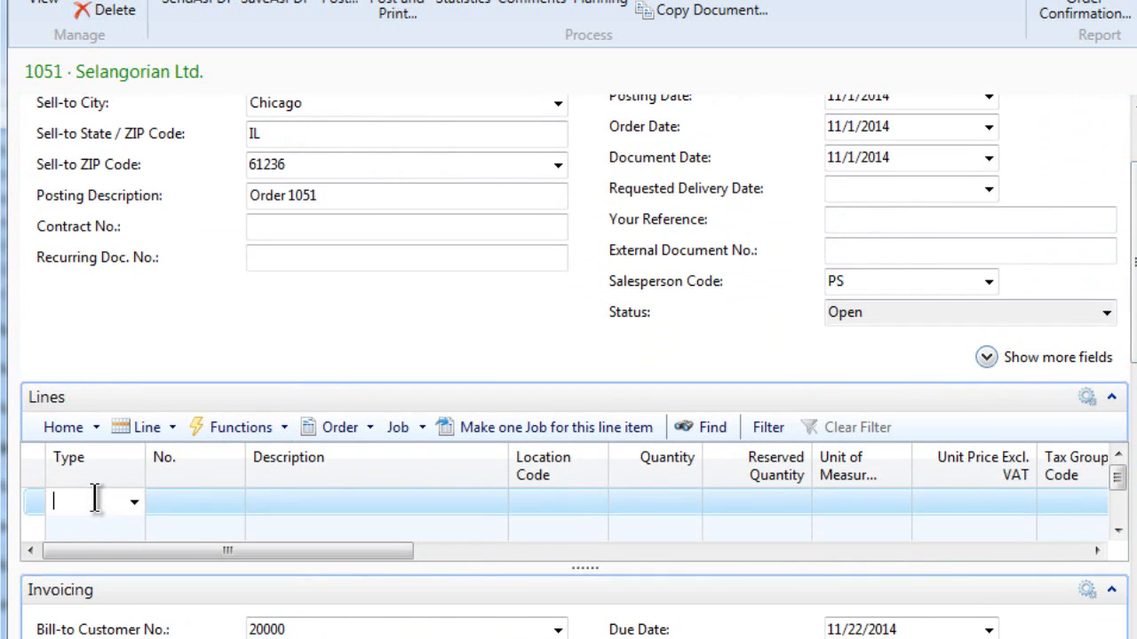
pyautogui.click(133, 499)
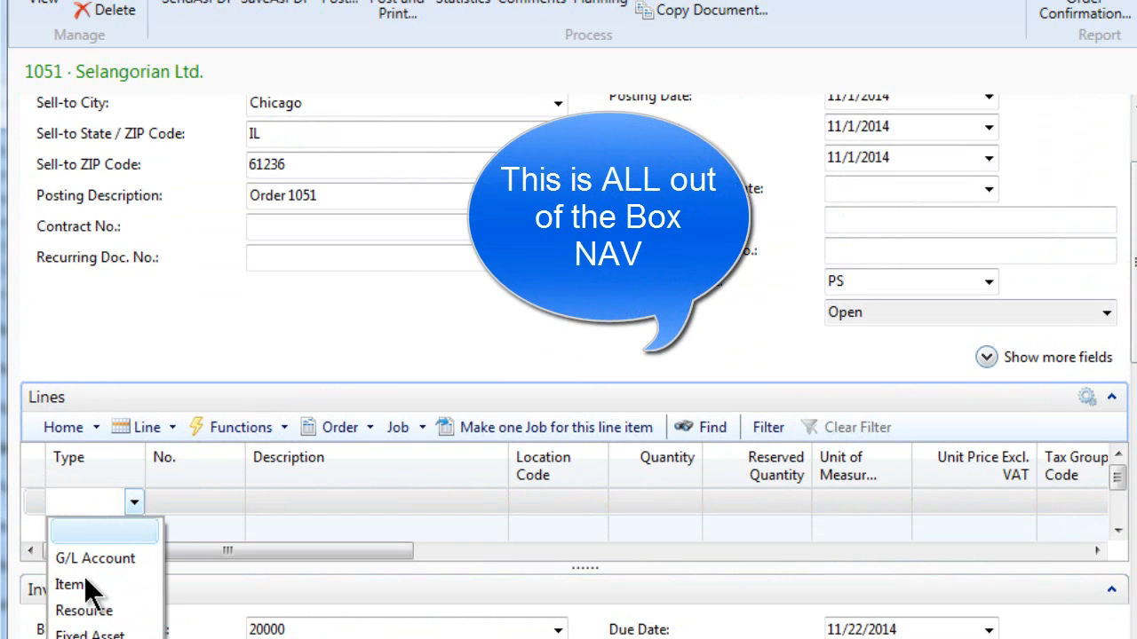
pyautogui.click(83, 585)
pyautogui.click(191, 501)
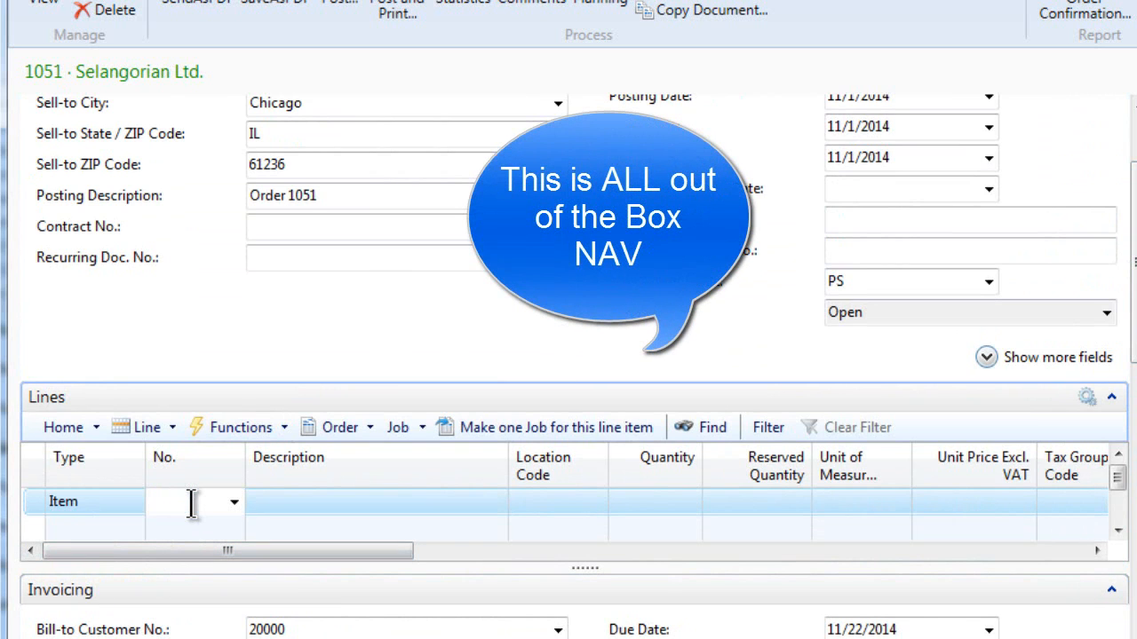
pyautogui.write('700')
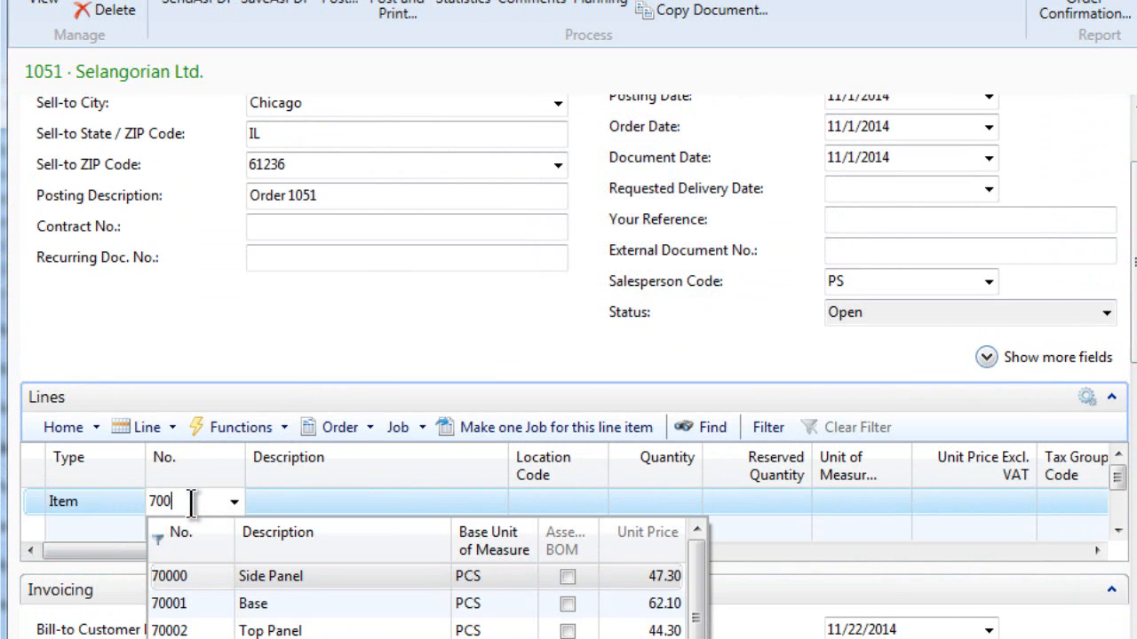
pyautogui.press('Return')
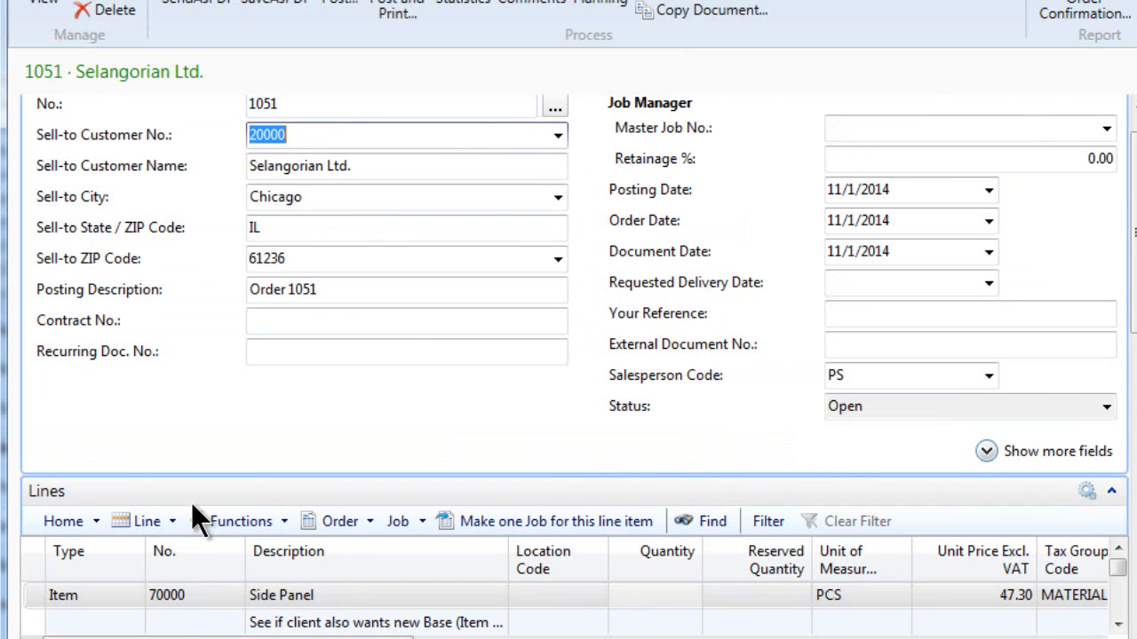
# - Set the Side Panel line's quantity to 5
pyautogui.click(622, 593)
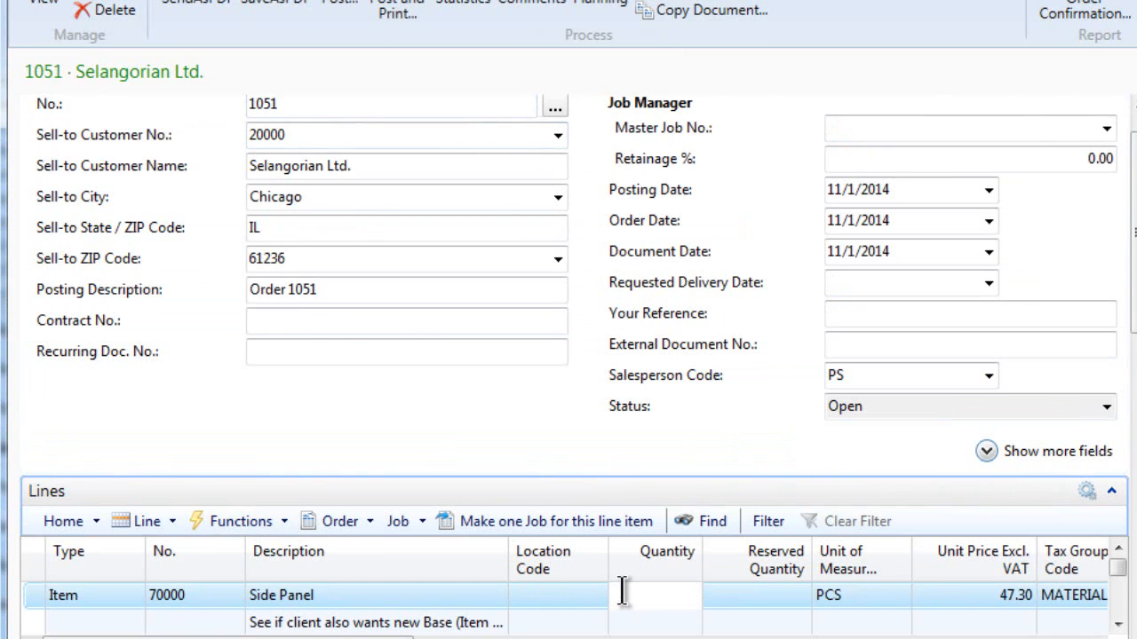
pyautogui.write('5')
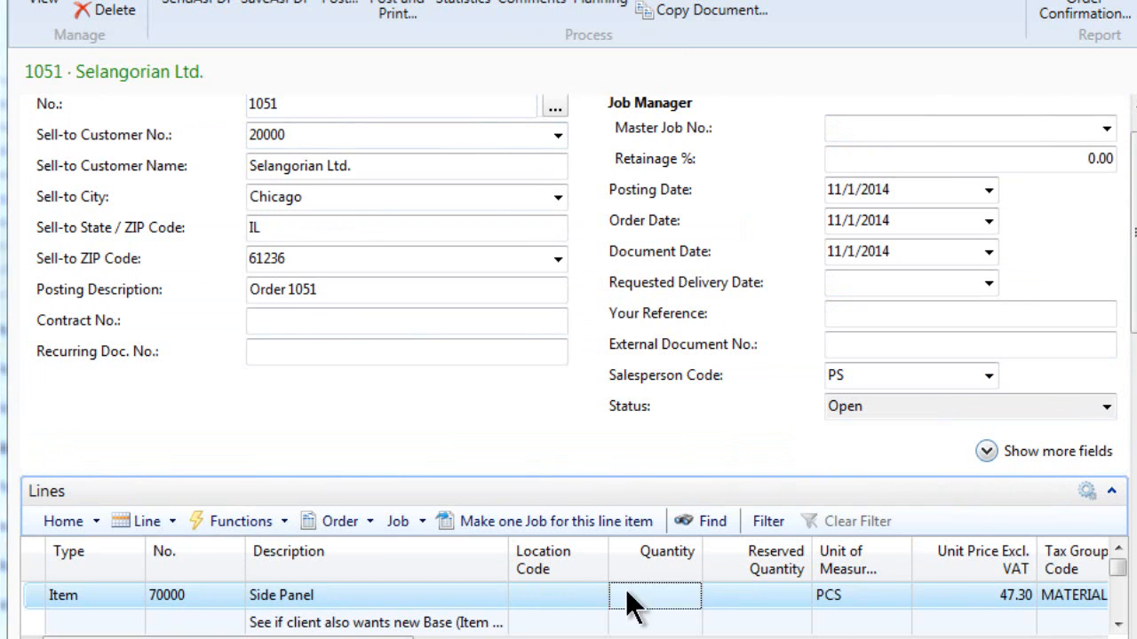
pyautogui.press('Tab')
# - Set the Side Panel line's unit price excluding VAT to 42.25
pyautogui.click(815, 560)
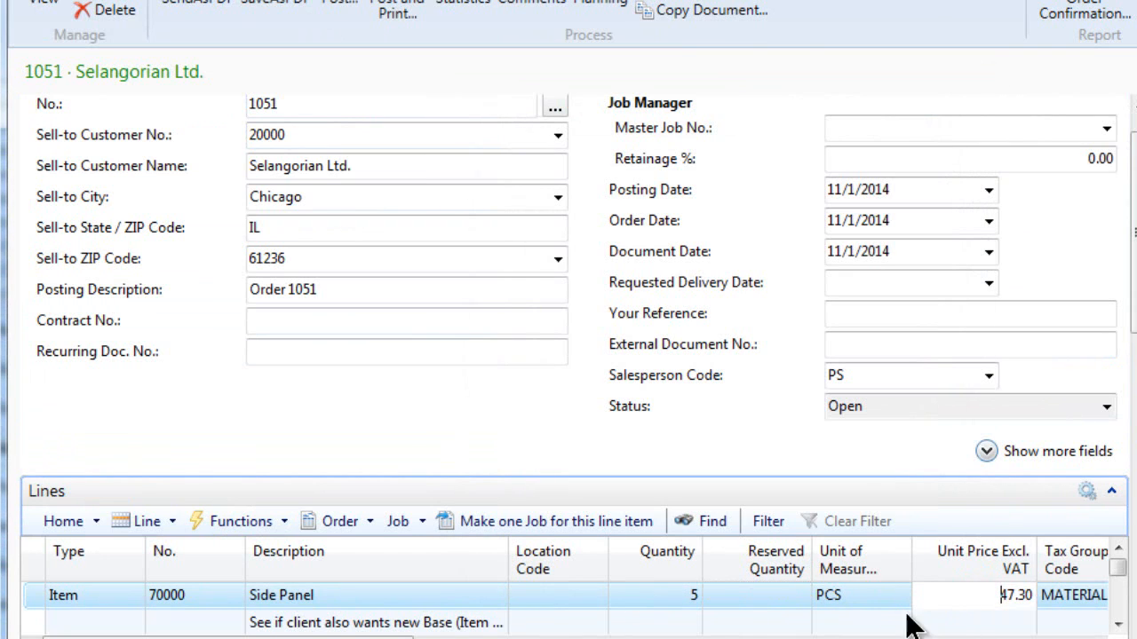
pyautogui.press('Tab')
pyautogui.press('Tab')
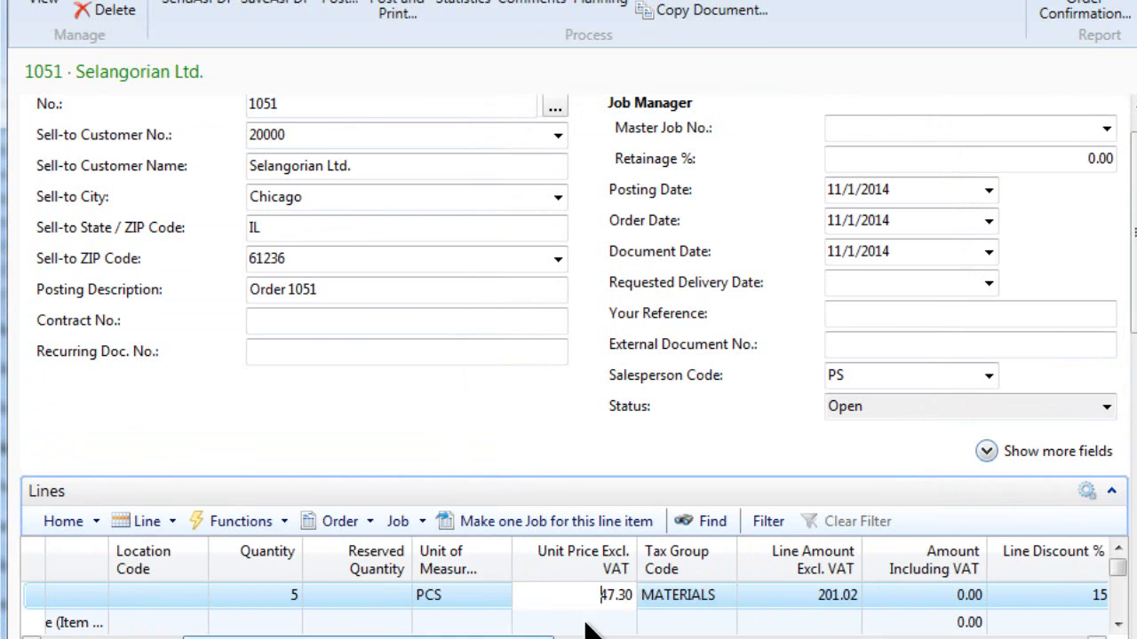
pyautogui.doubleClick(627, 599)
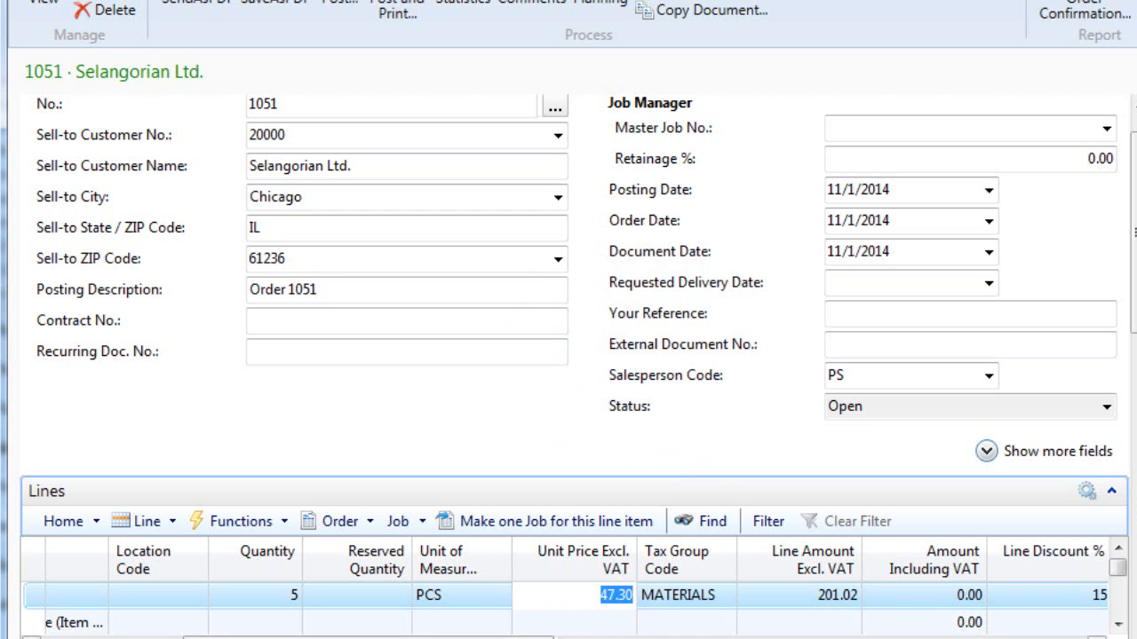
pyautogui.write('42.25')
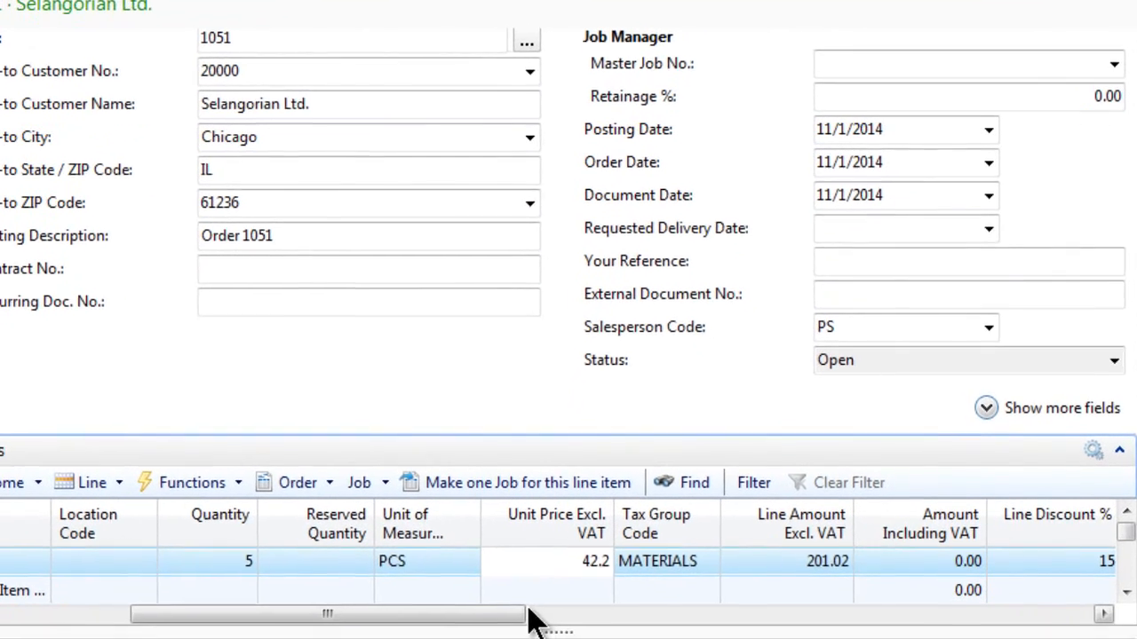
pyautogui.press('Tab')
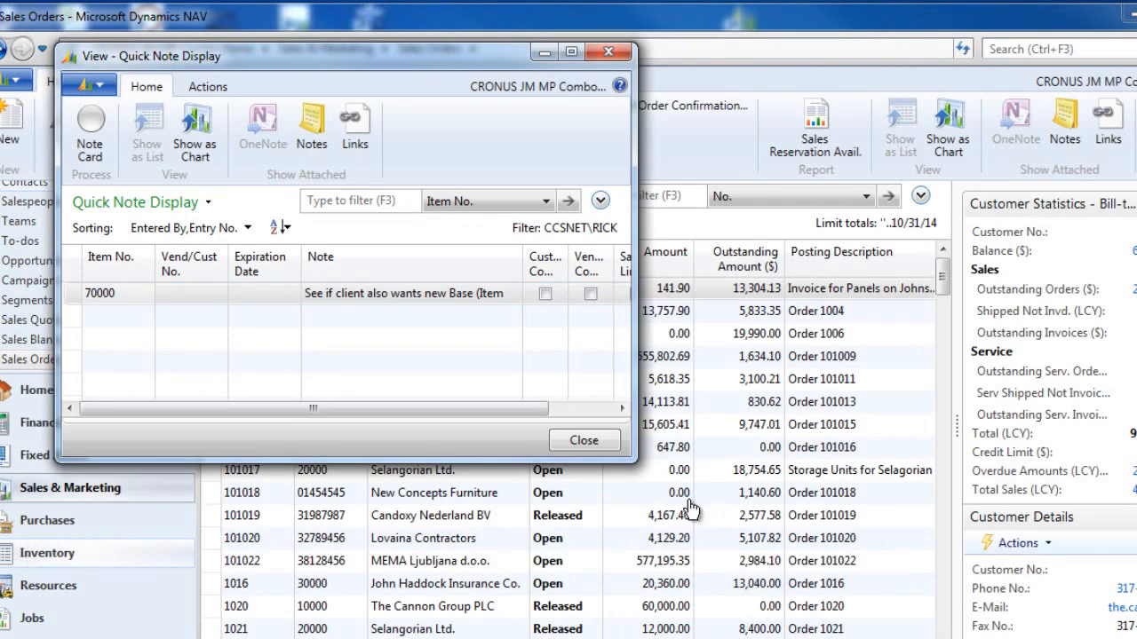
# - Close the quick note display and open the customer list in Sales & Marketing
pyautogui.click(583, 441)
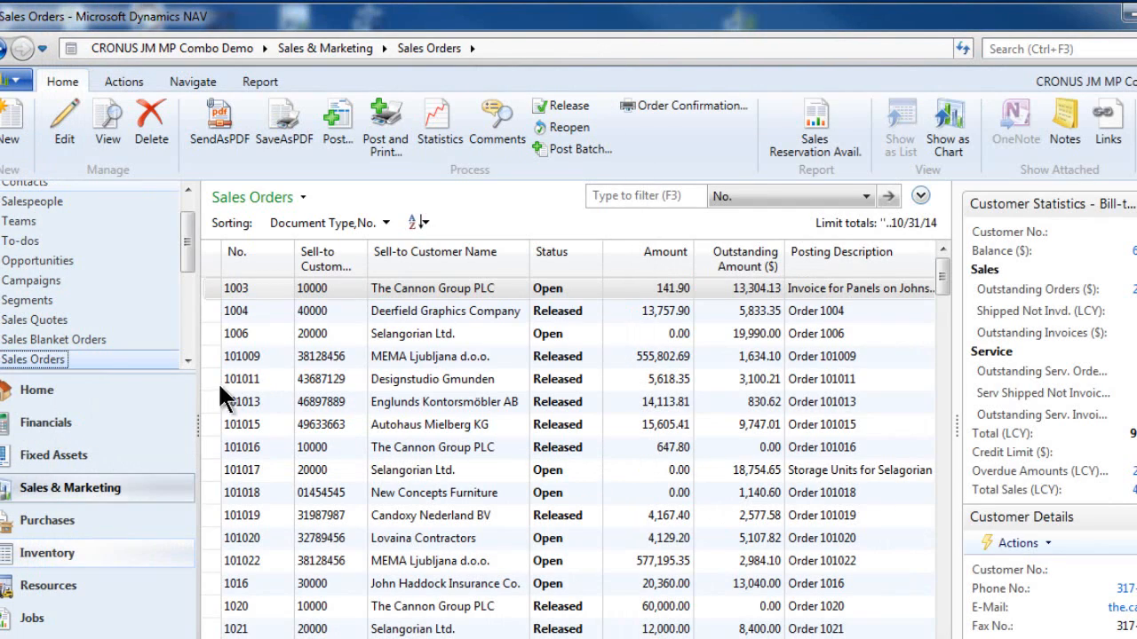
pyautogui.scroll(1, 107, 293)
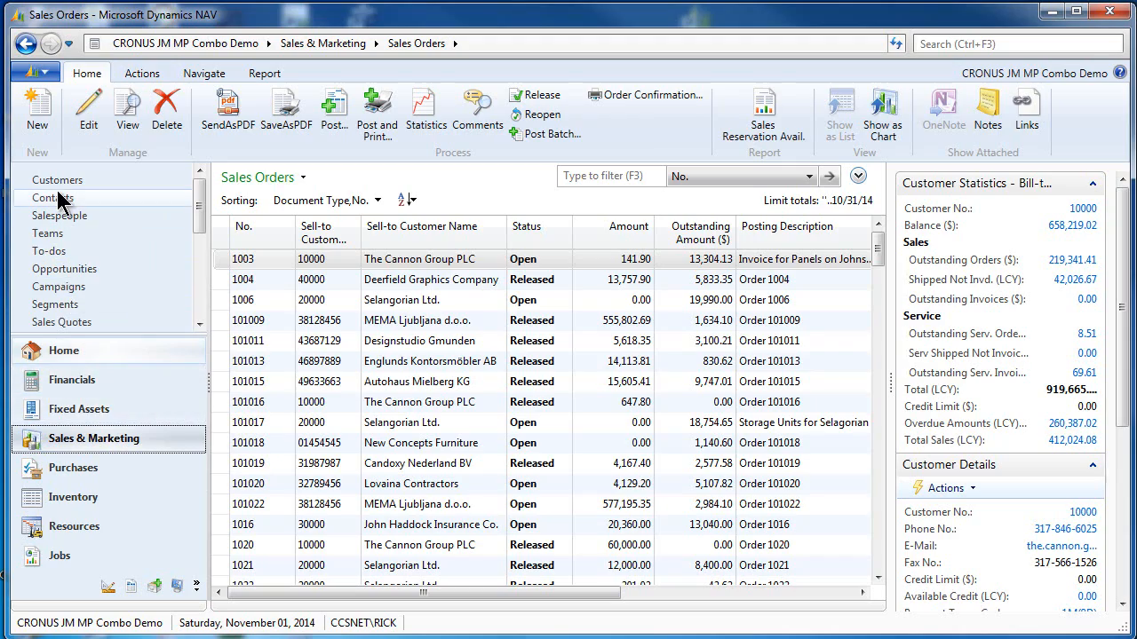
pyautogui.click(56, 181)
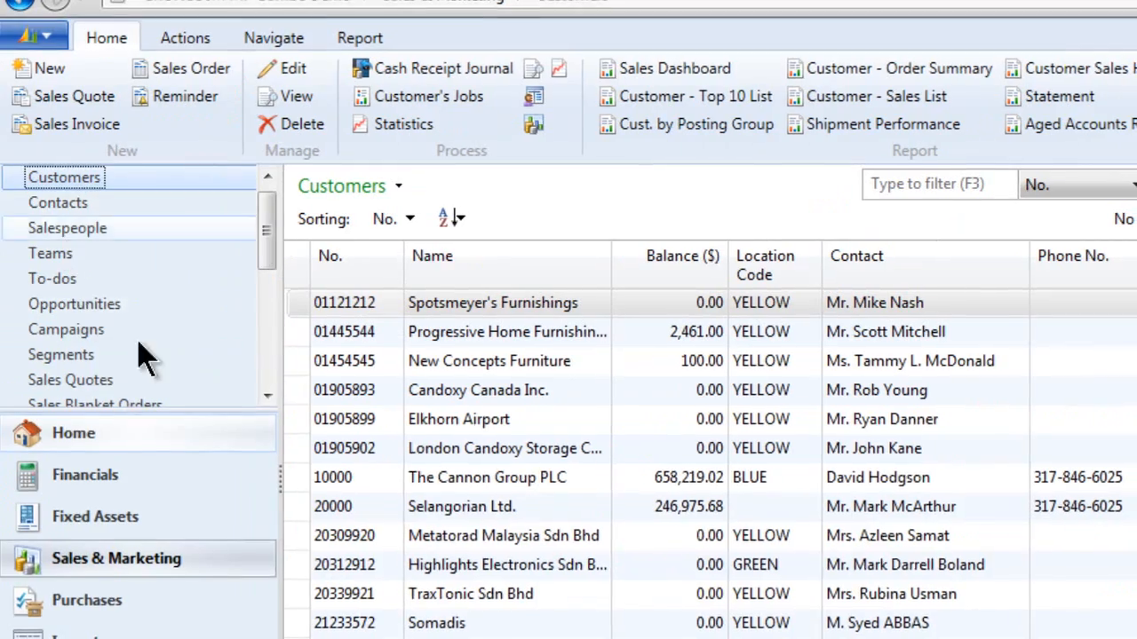
pyautogui.click(451, 420)
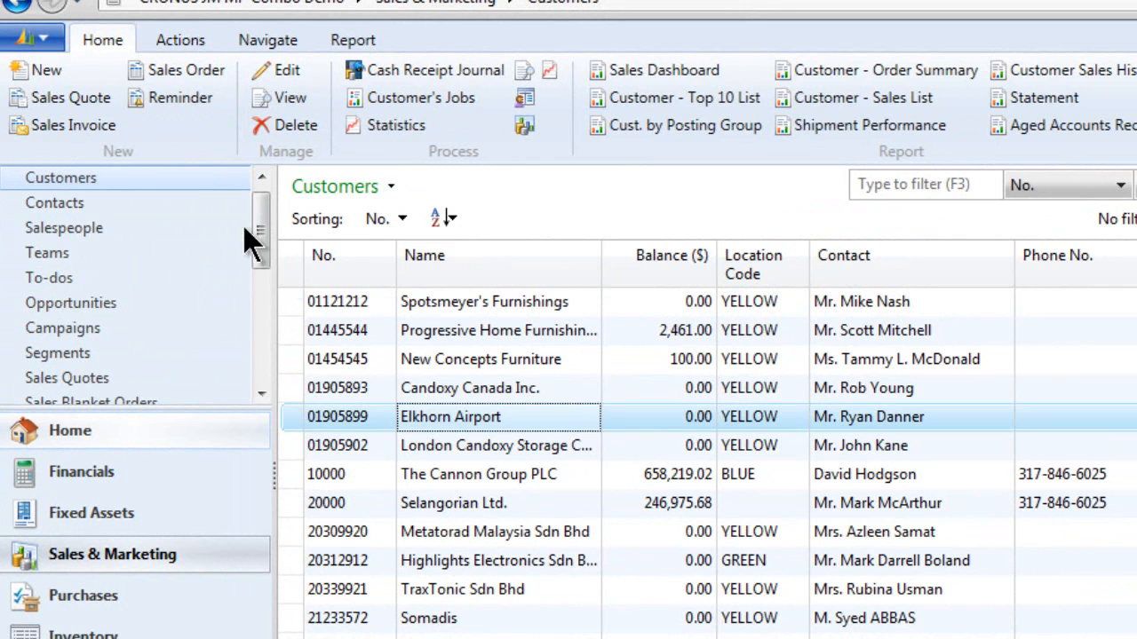
# - Create a new customer card with XYZ Customer as its number
pyautogui.click(45, 69)
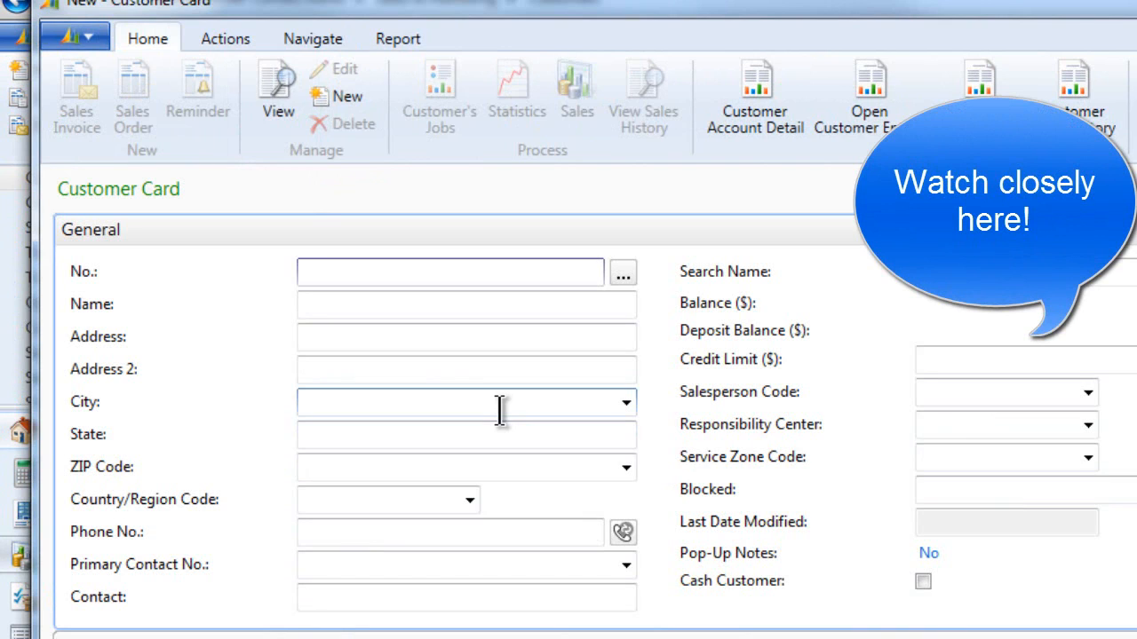
pyautogui.write('XYZ Customer')
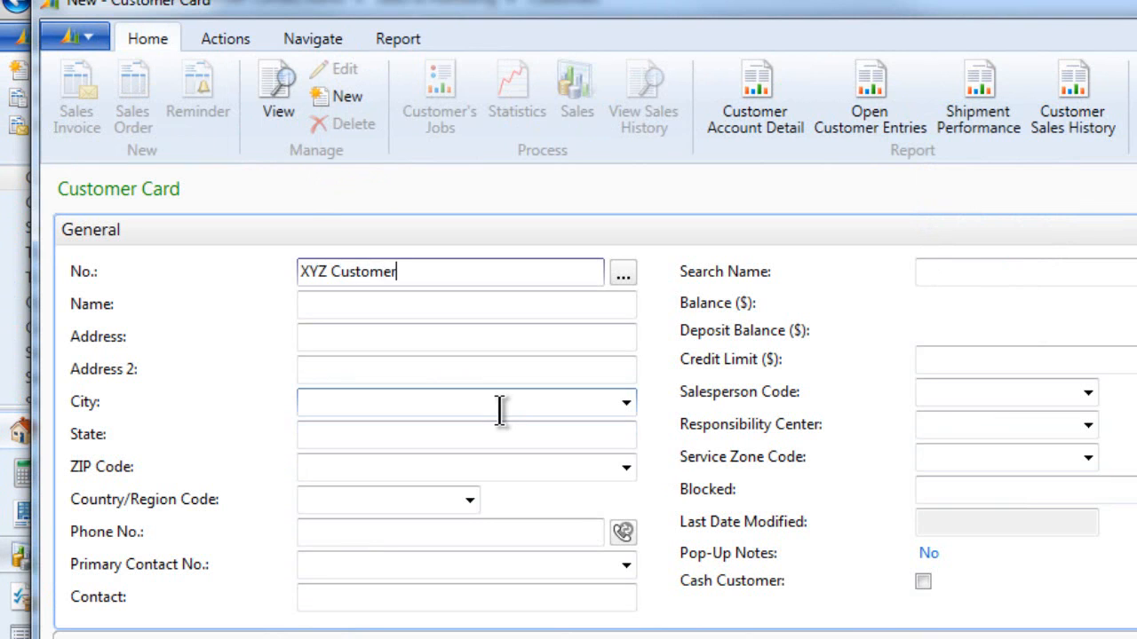
pyautogui.press('Tab')
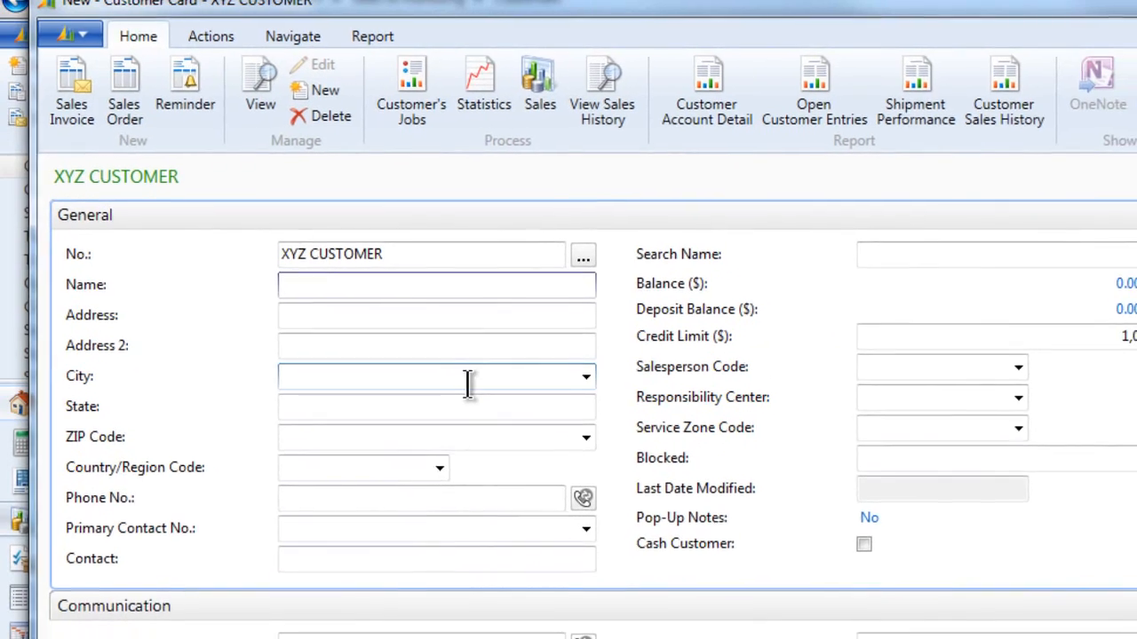
# - Enter XYZ Customer as the new customer card's name
pyautogui.write('XYZ Cust')
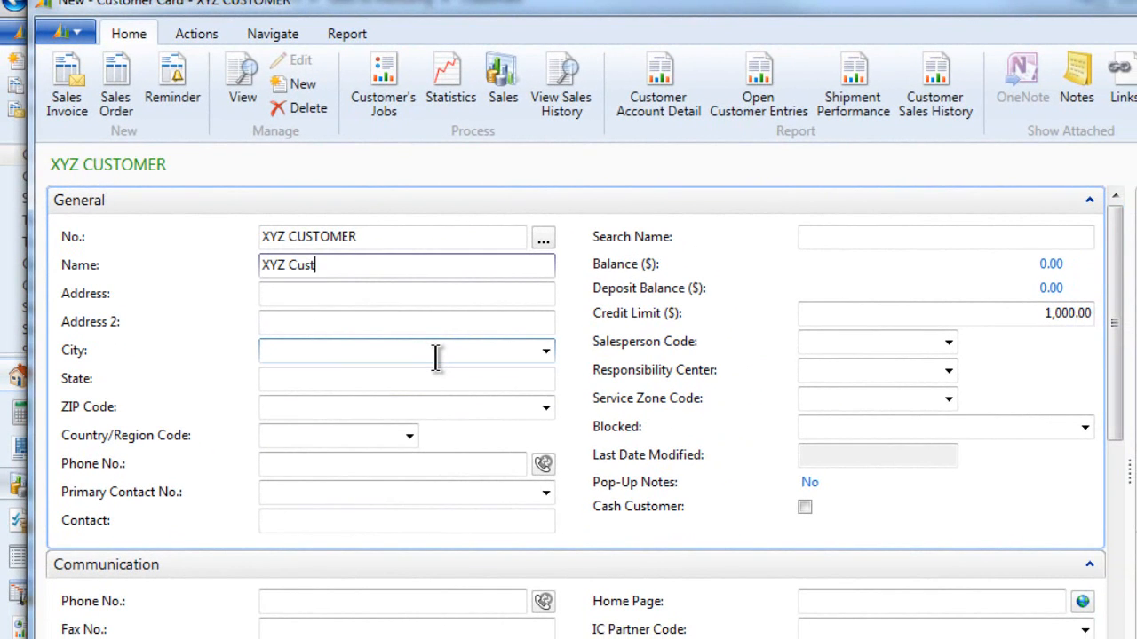
pyautogui.write('omer')
pyautogui.press('Tab')
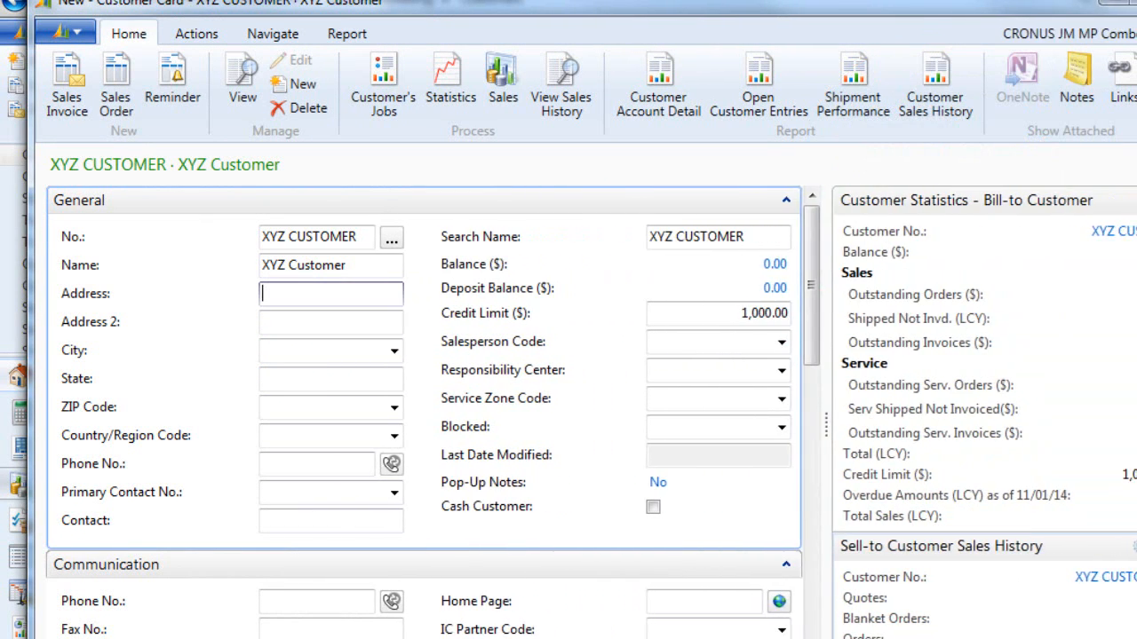
# - Review the customer posting group in the Invoicing section and the payment terms code in the Payments section of the customer card
pyautogui.moveTo(813, 341); pyautogui.dragTo(802, 504)
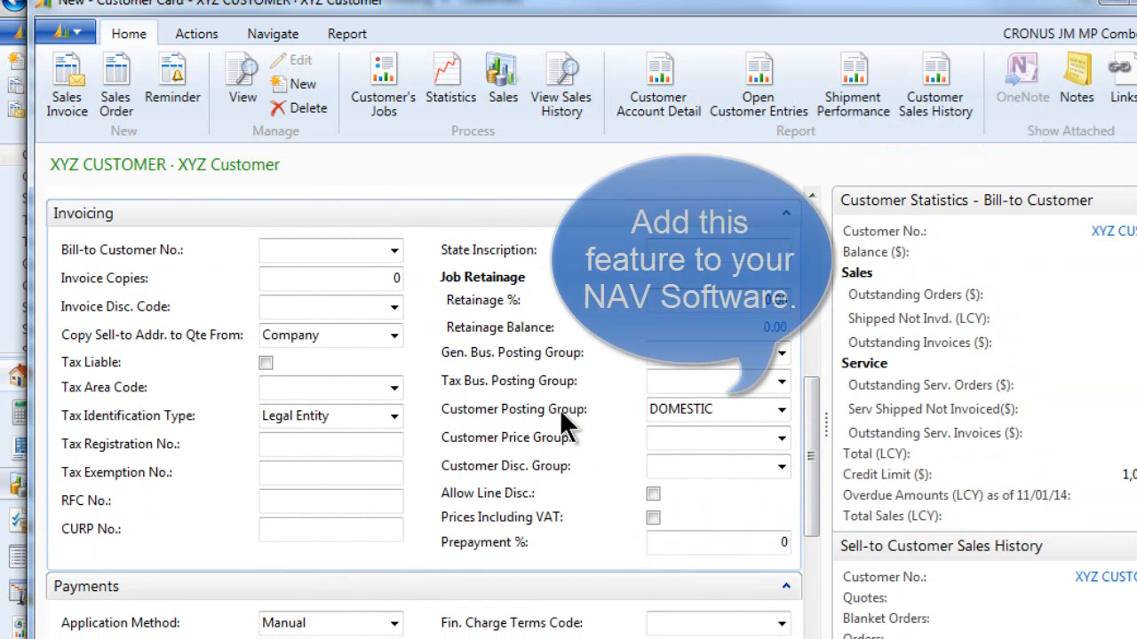
pyautogui.click(732, 408)
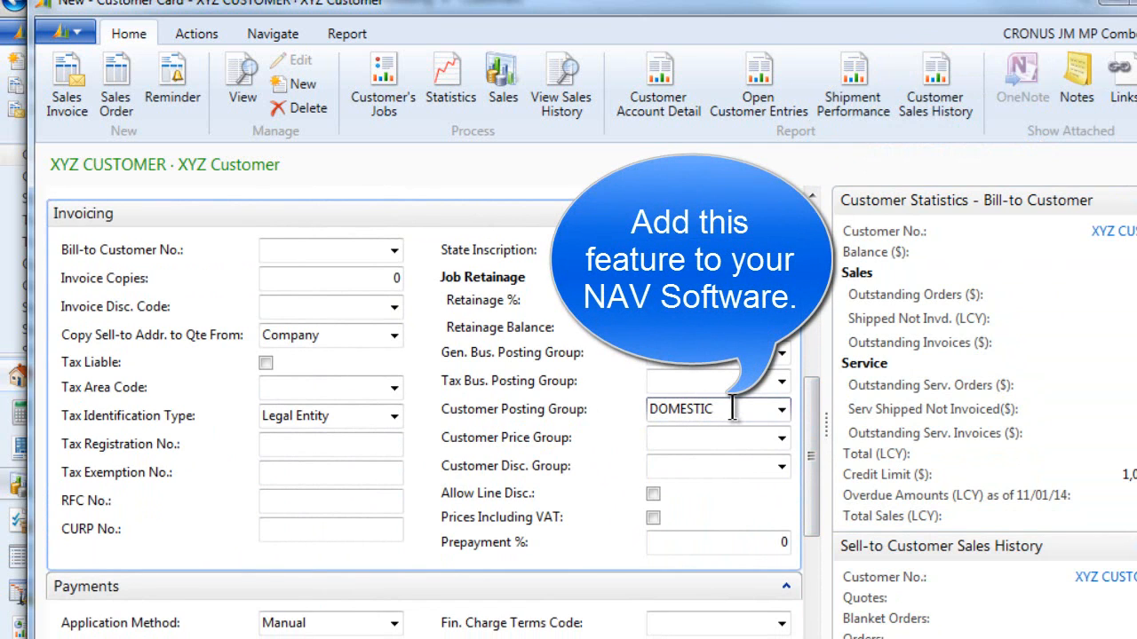
pyautogui.scroll(-2, 816, 476)
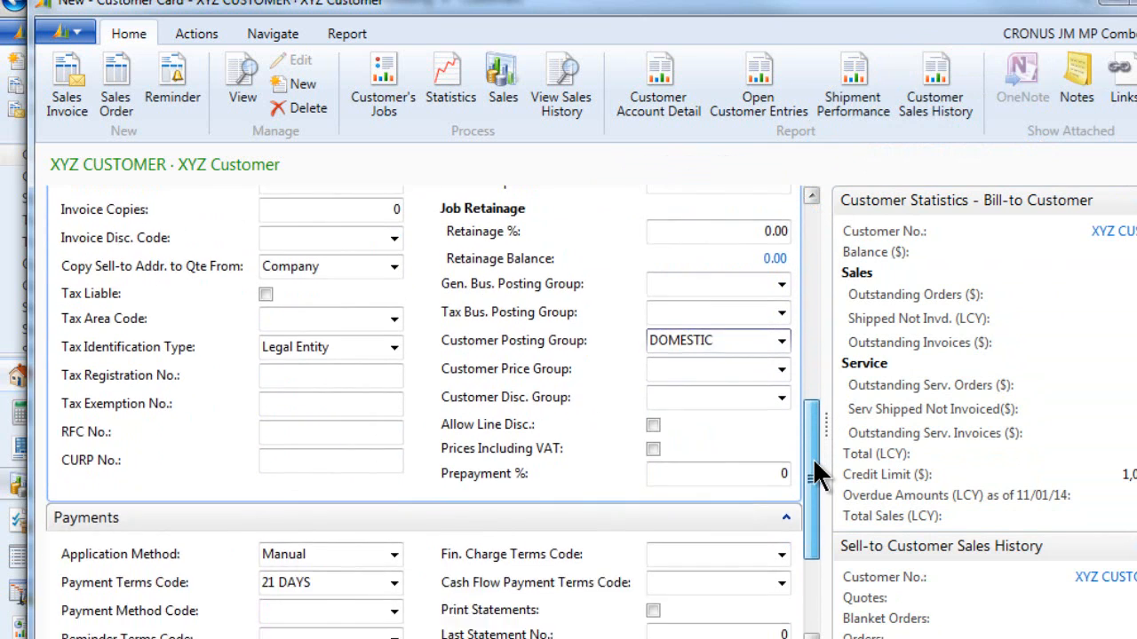
pyautogui.moveTo(816, 475); pyautogui.dragTo(791, 520)
pyautogui.click(355, 421)
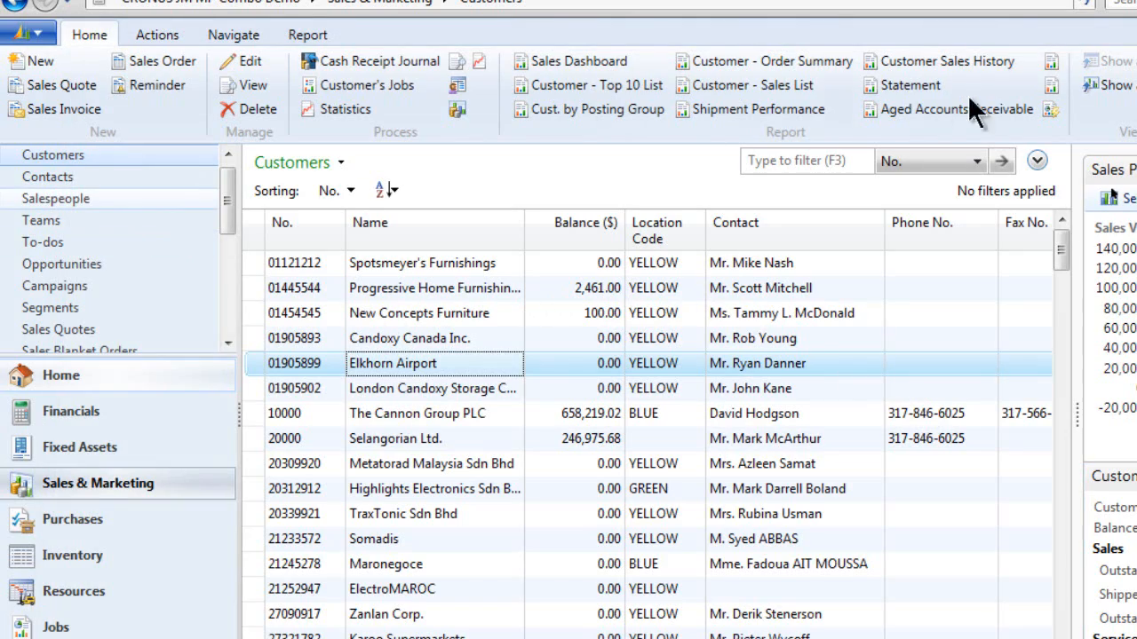
# - Search for "defau", open Defaults Setup under Financial Management, and check the customer credit limit and posting group defaults
pyautogui.click(1074, 23)
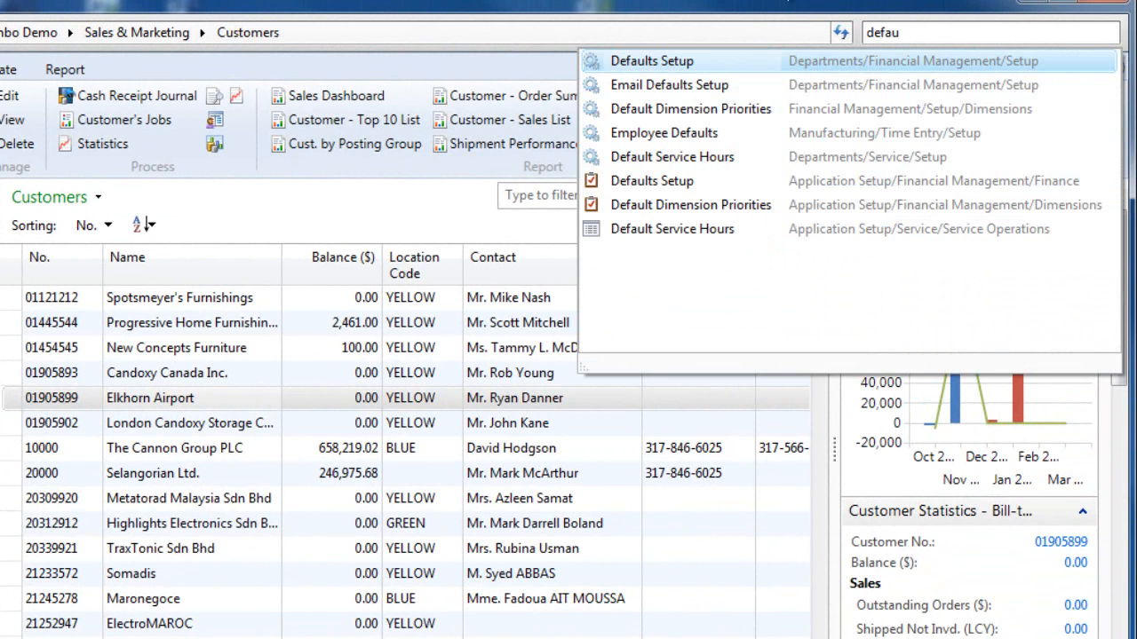
pyautogui.click(667, 64)
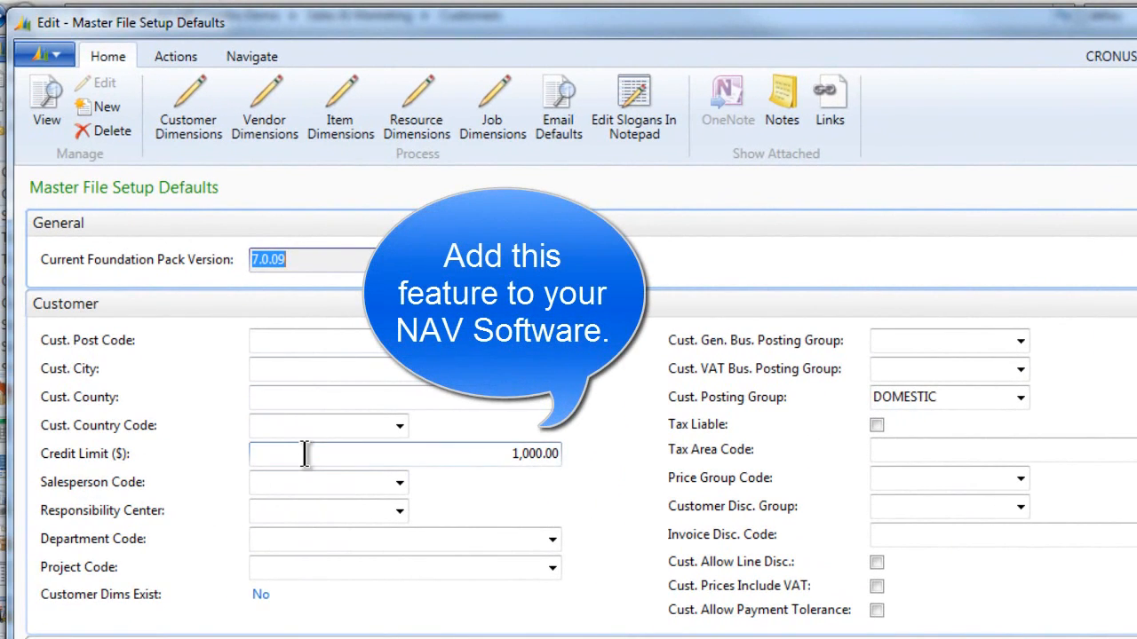
pyautogui.click(457, 454)
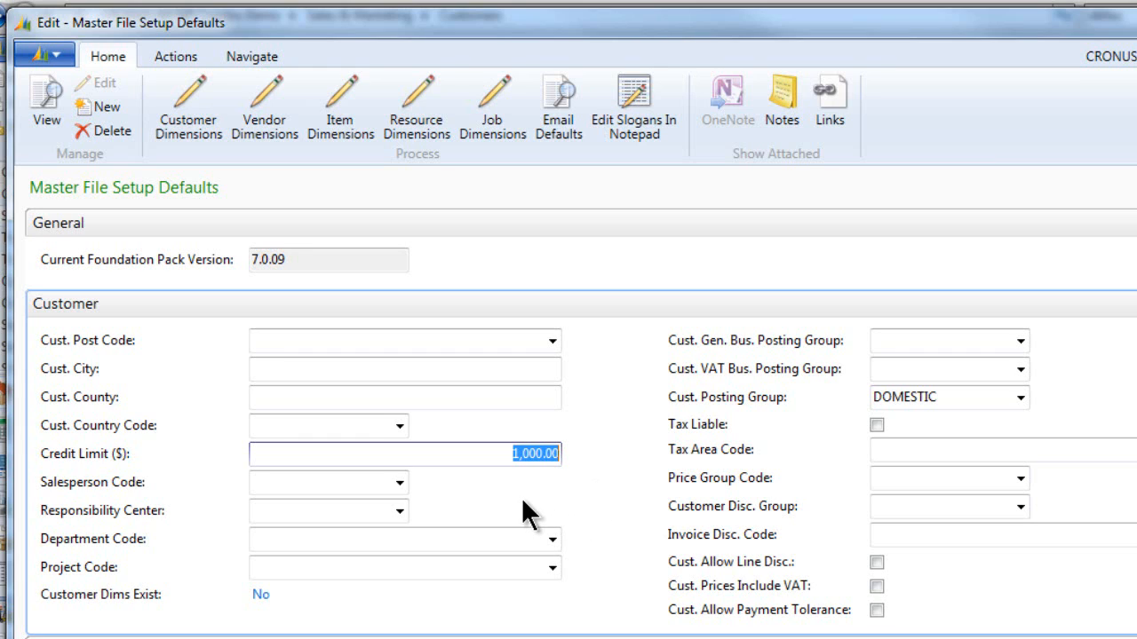
pyautogui.click(965, 397)
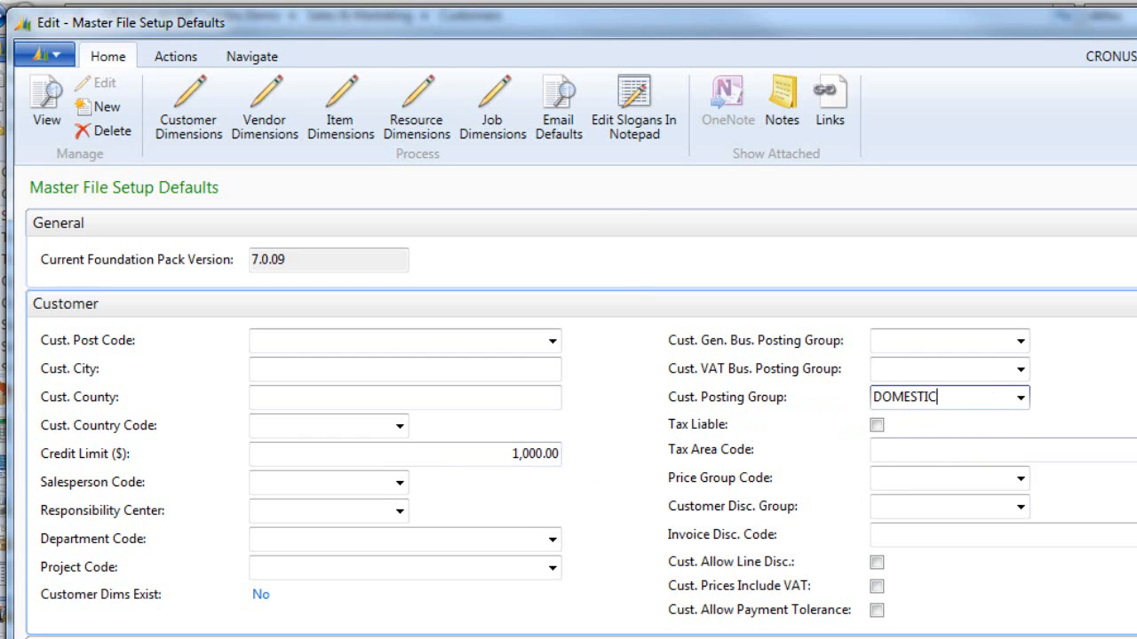
# - Review the Customer Sales defaults, including payment, finance charge and currency codes, and the Vendor defaults through to the SendAsPDF section
pyautogui.scroll(-3, 548, 472)
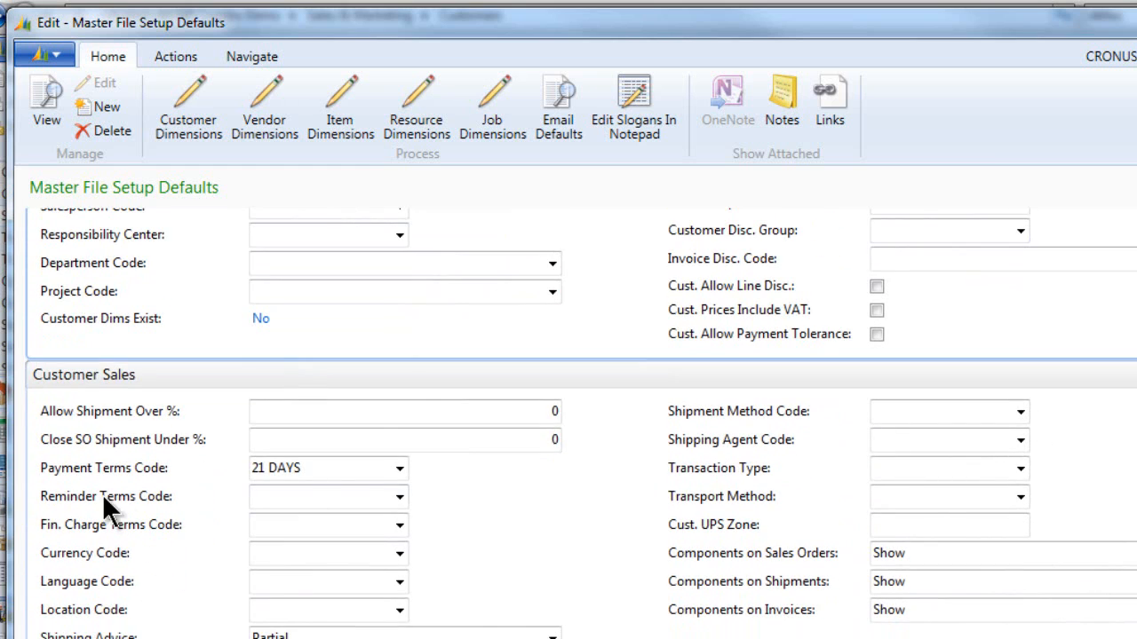
pyautogui.click(336, 467)
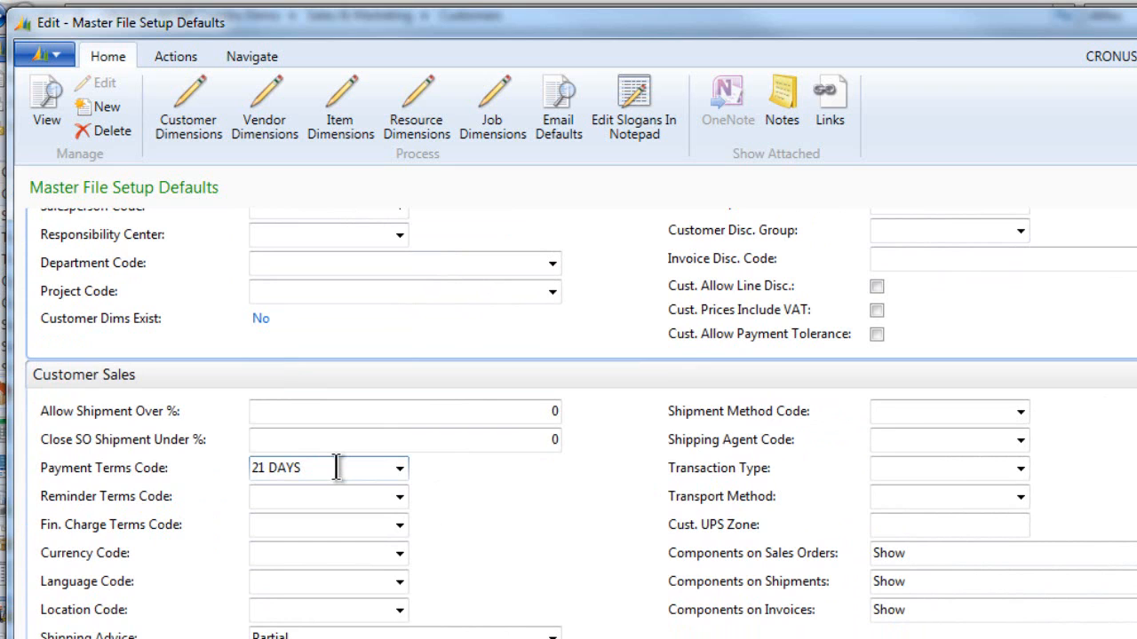
pyautogui.click(273, 555)
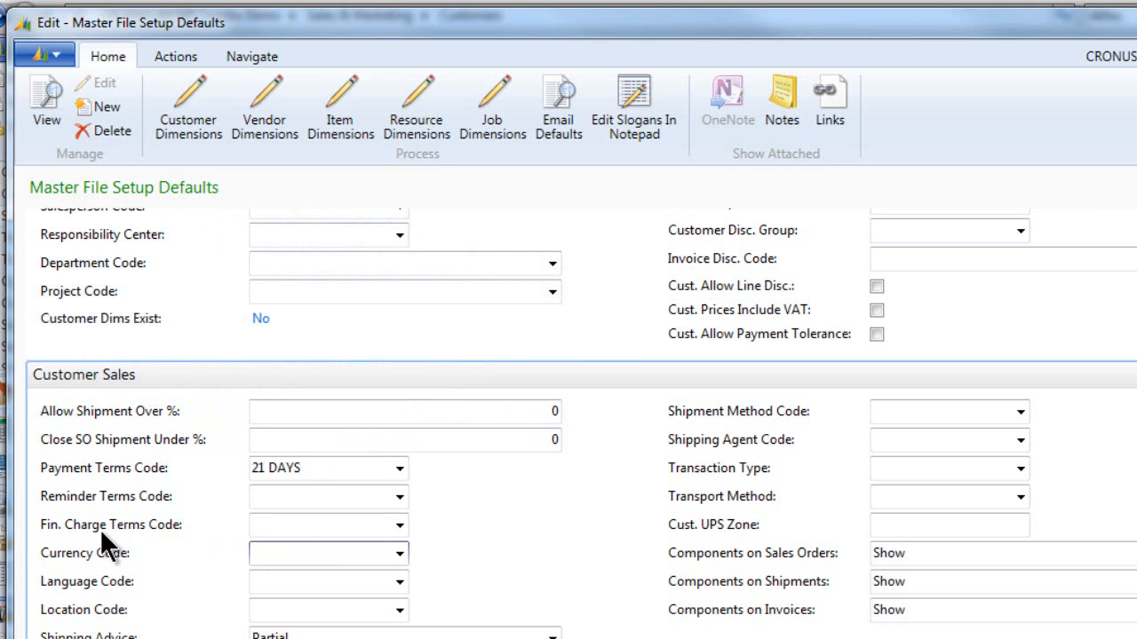
pyautogui.click(311, 523)
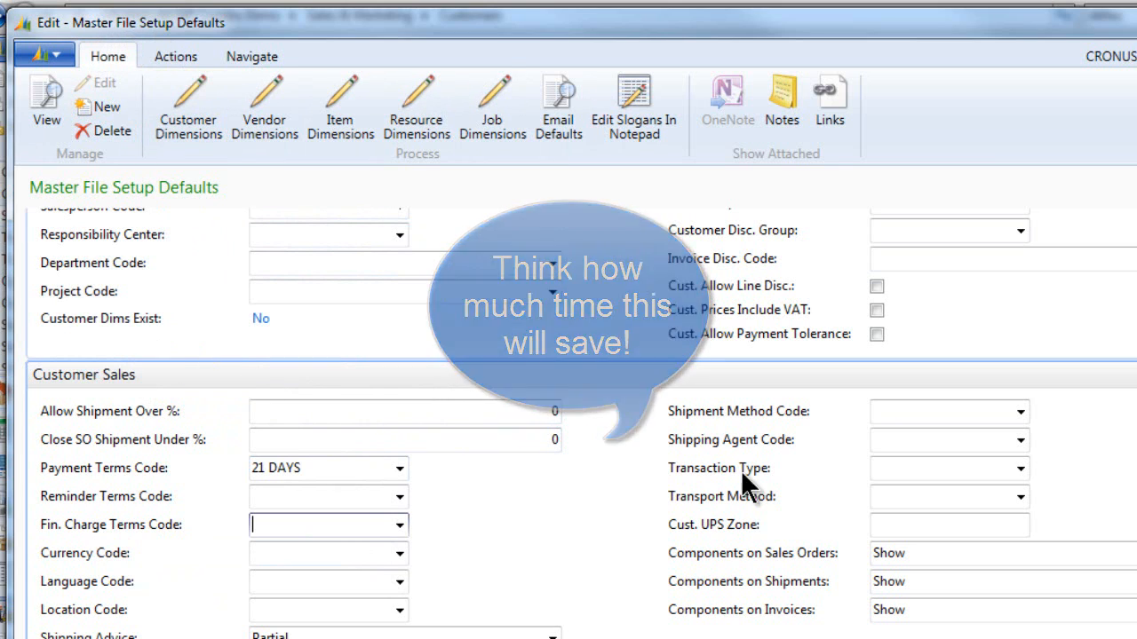
pyautogui.scroll(-5, 581, 424)
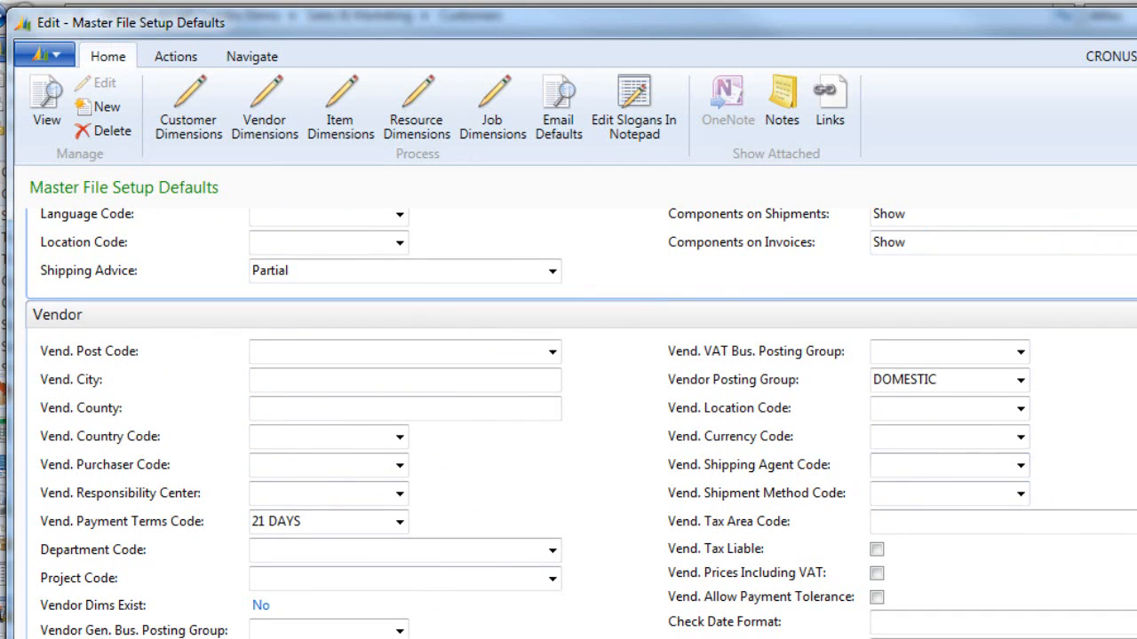
pyautogui.scroll(-1, 580, 423)
pyautogui.scroll(-3, 581, 424)
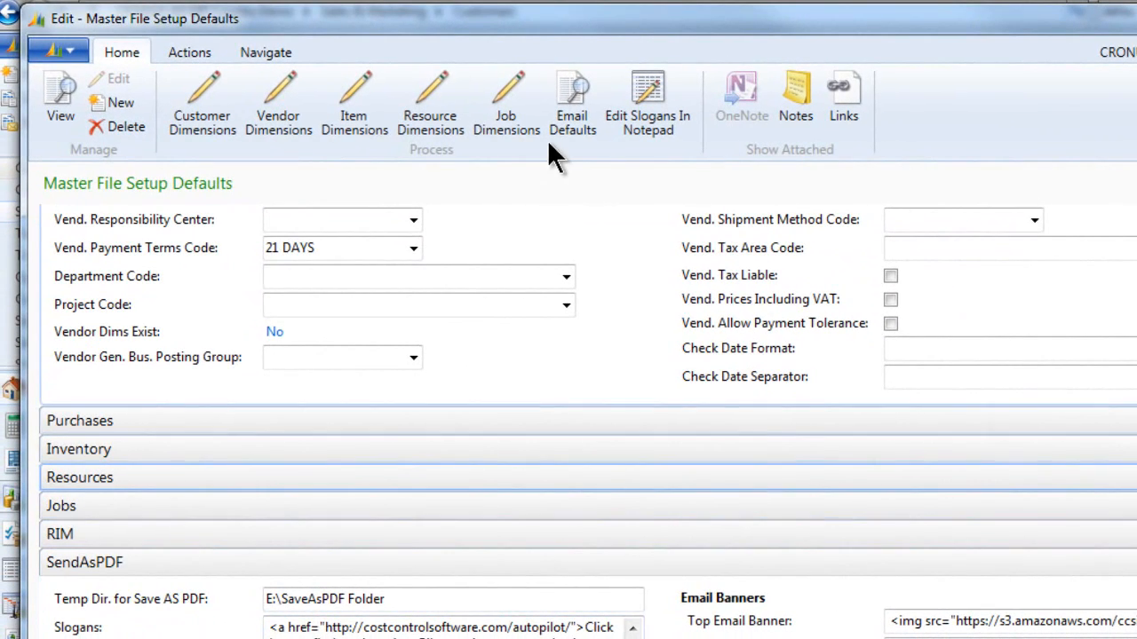
# - Open the DEFAULT email communication card from the email defaults for editing, examine its quote and order email texts, and close it
pyautogui.click(560, 98)
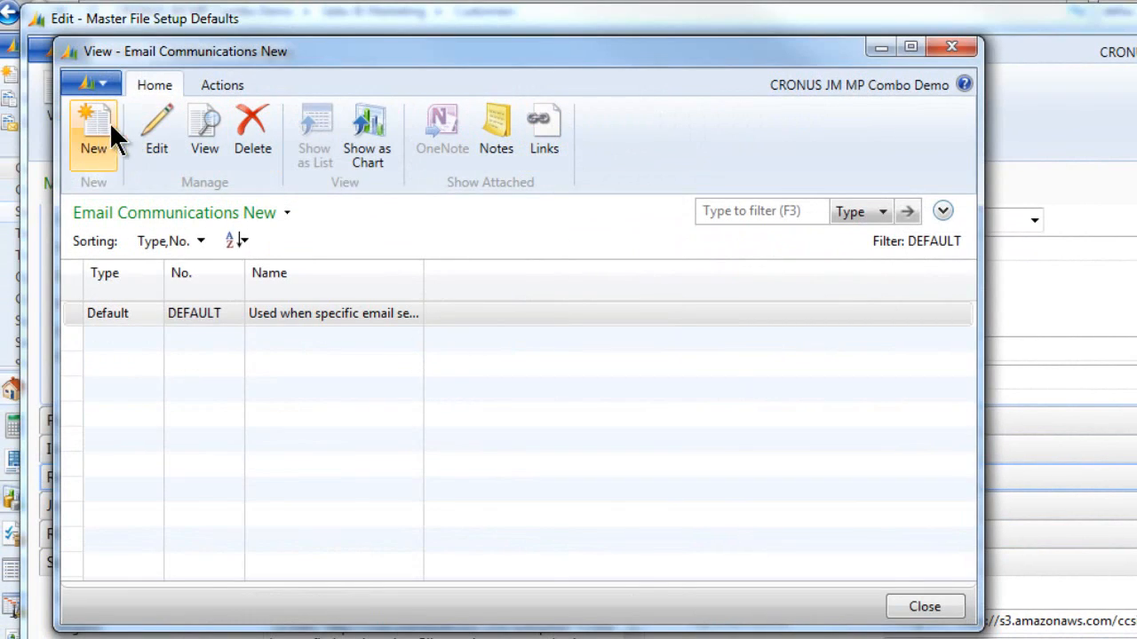
pyautogui.click(143, 114)
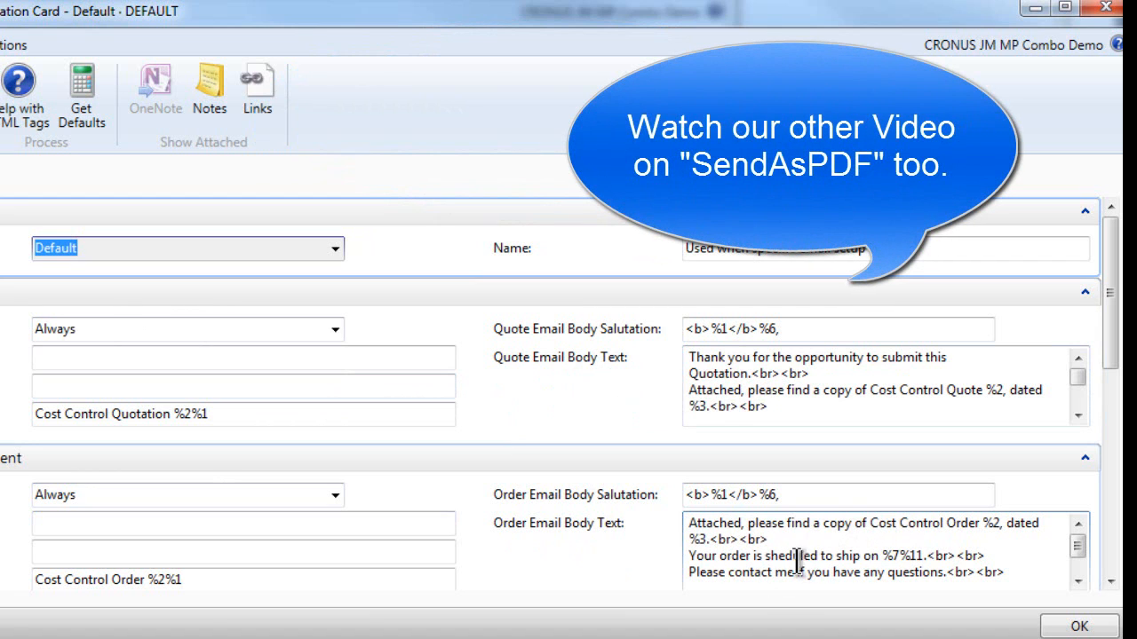
pyautogui.click(734, 382)
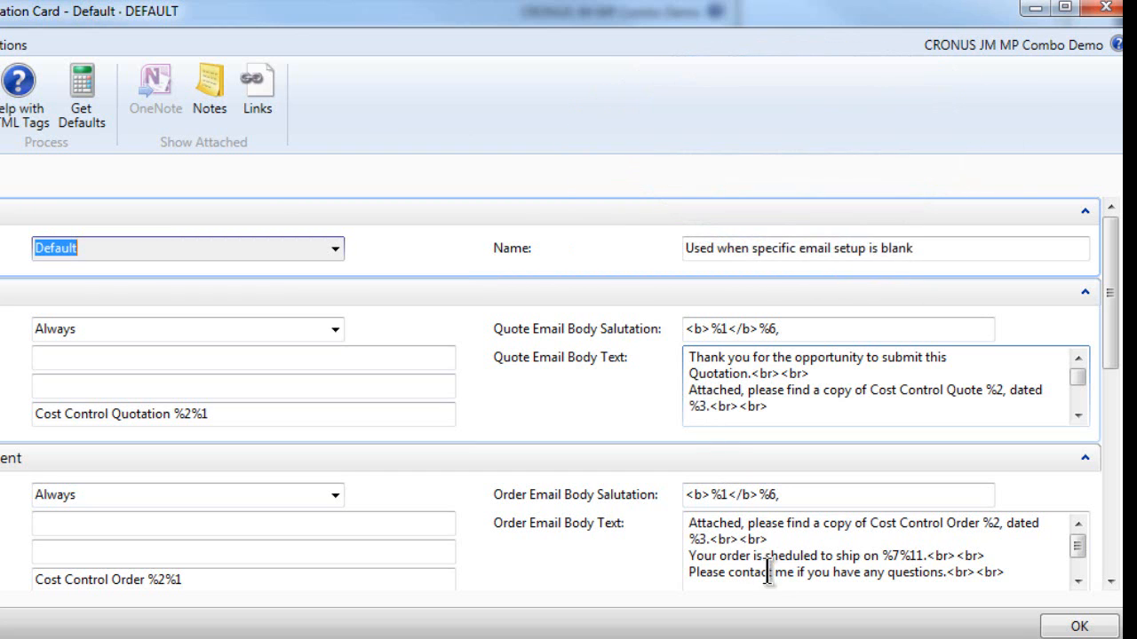
pyautogui.click(1072, 626)
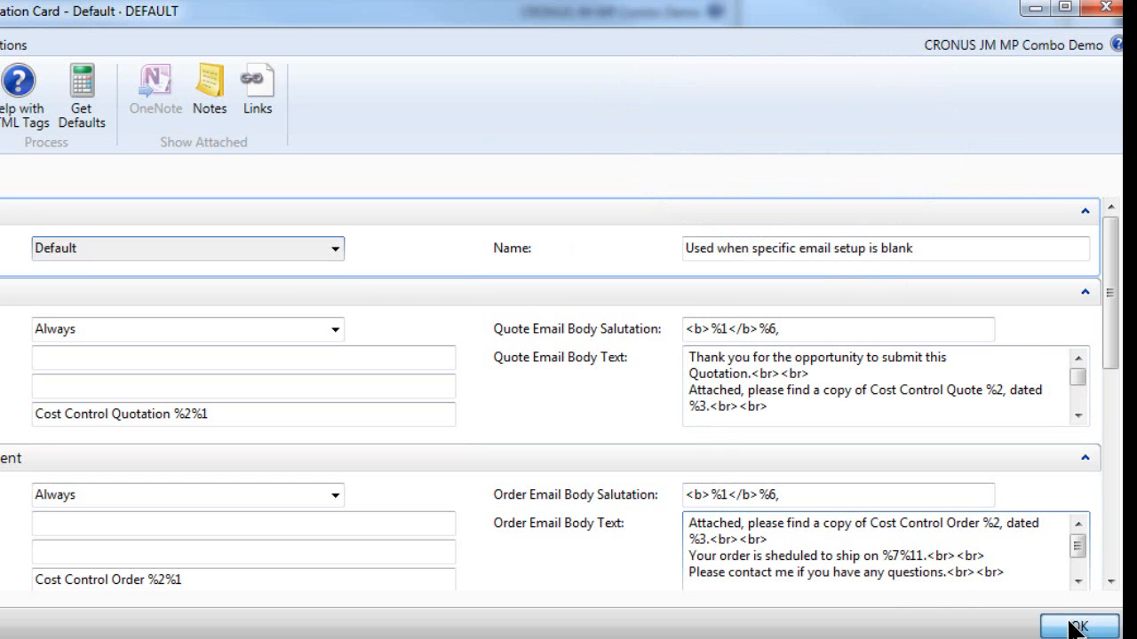